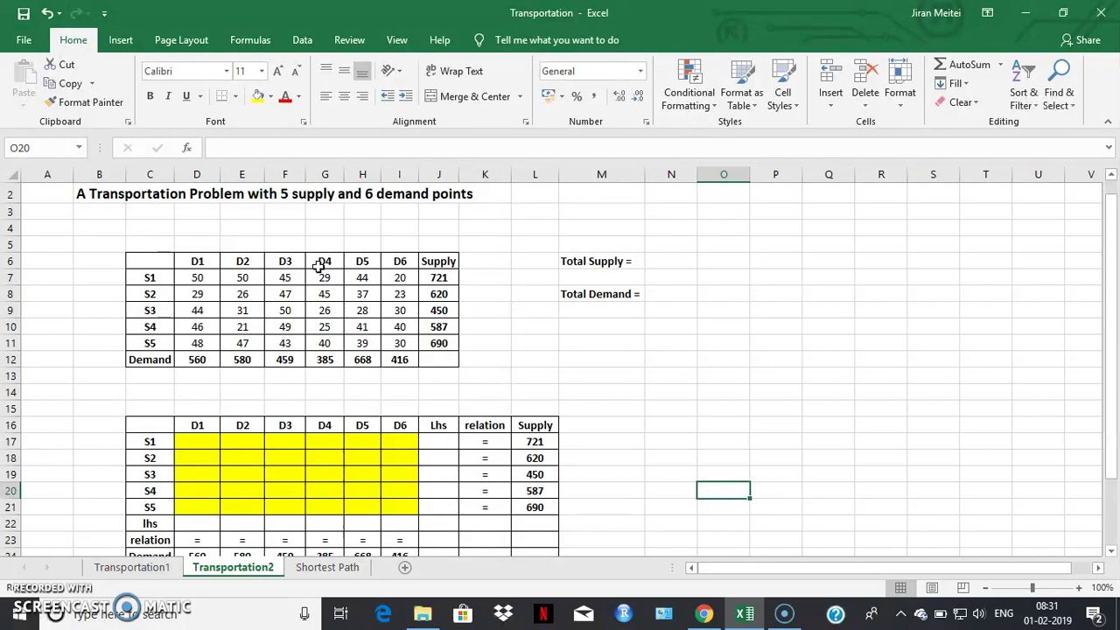
Step: Review the objective function and constraints on the Transportation1 sheet and return to the Transportation2 sheet
click(141, 567)
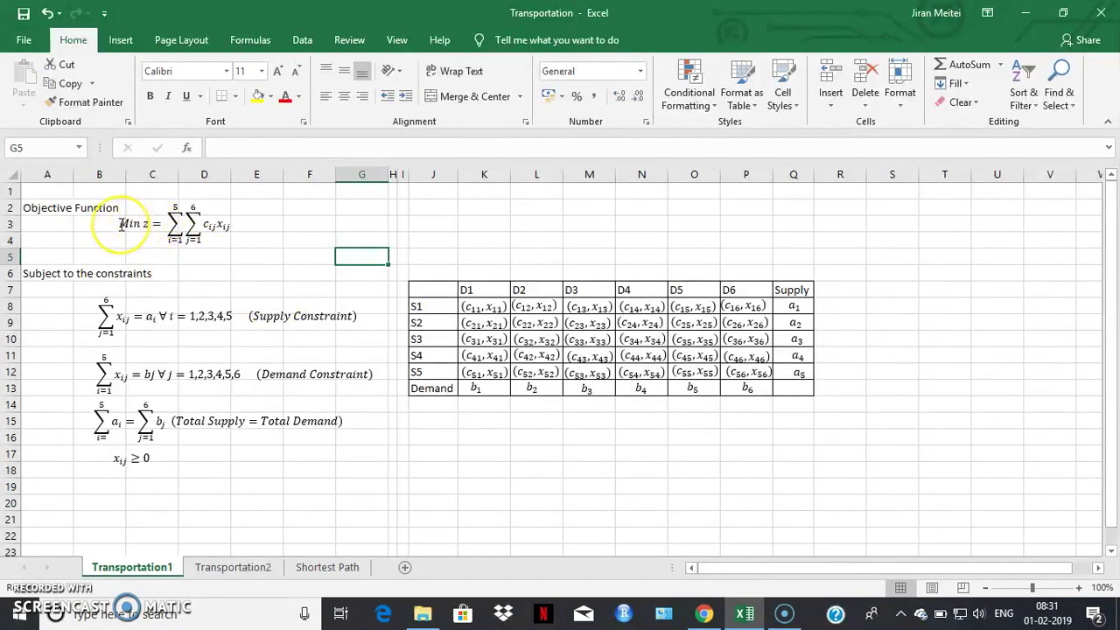
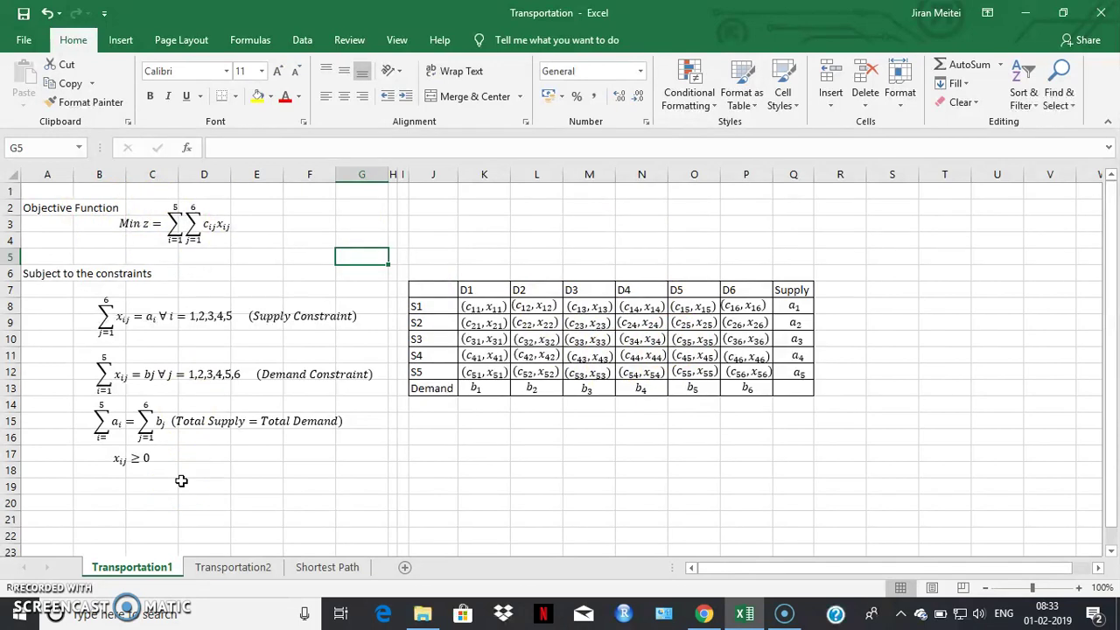
click(245, 570)
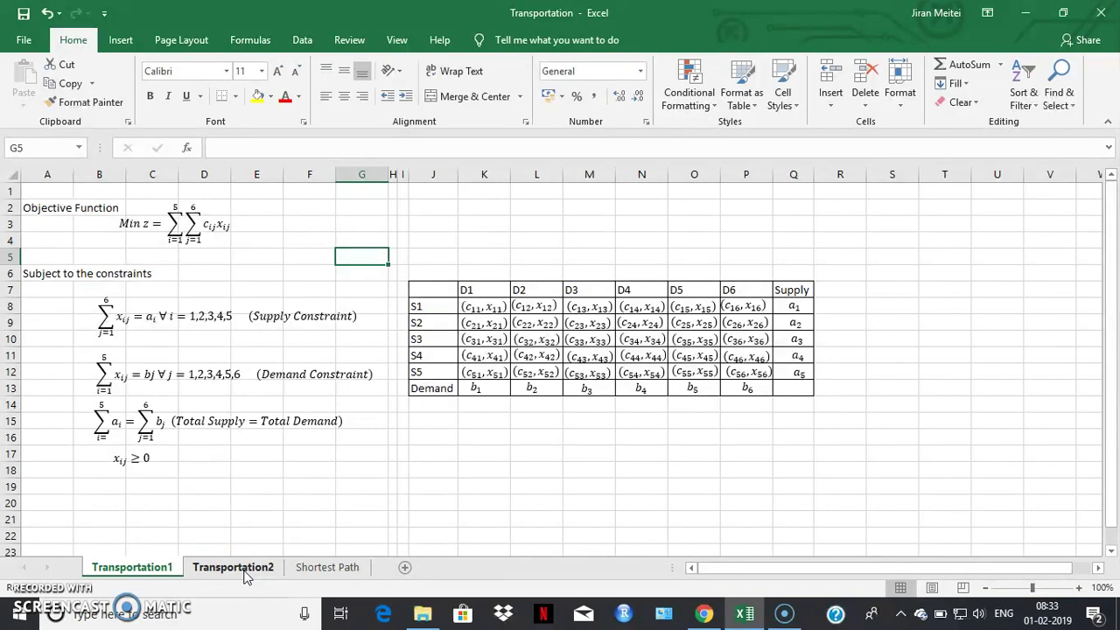
click(245, 570)
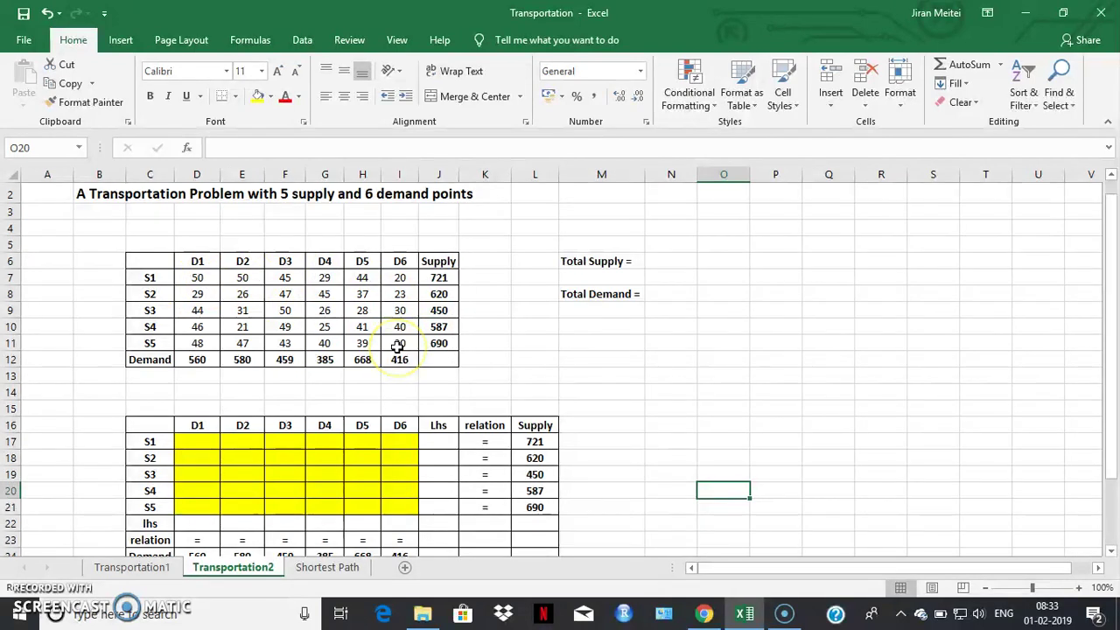
Step: Calculate Total Supply in cell N6 as the sum of the supply values in J7:J11
click(684, 262)
text(=)
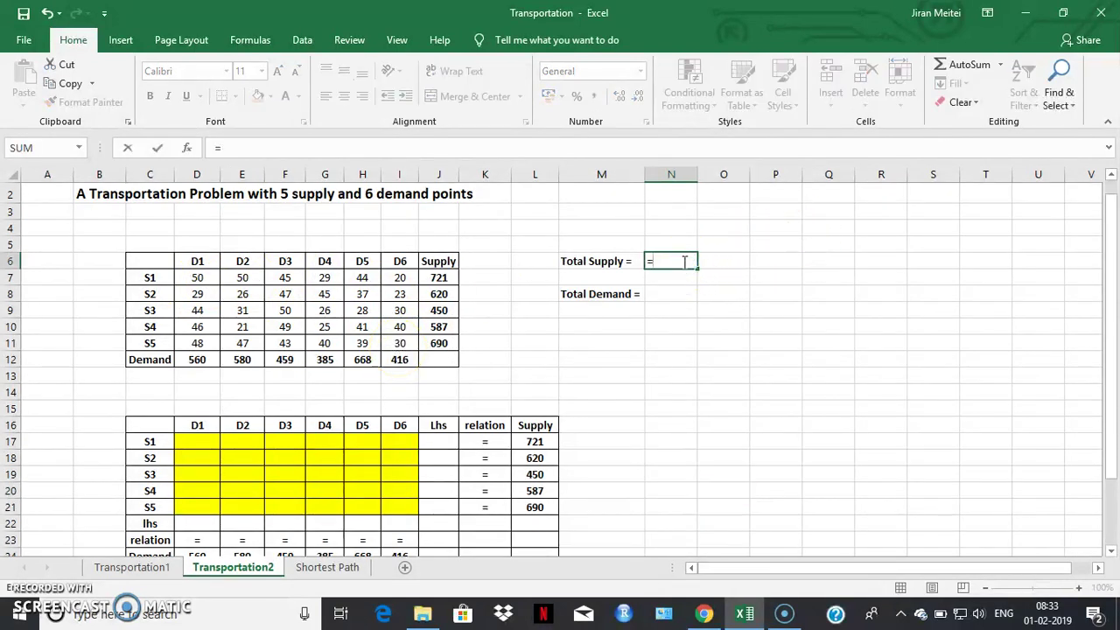
text(sum()
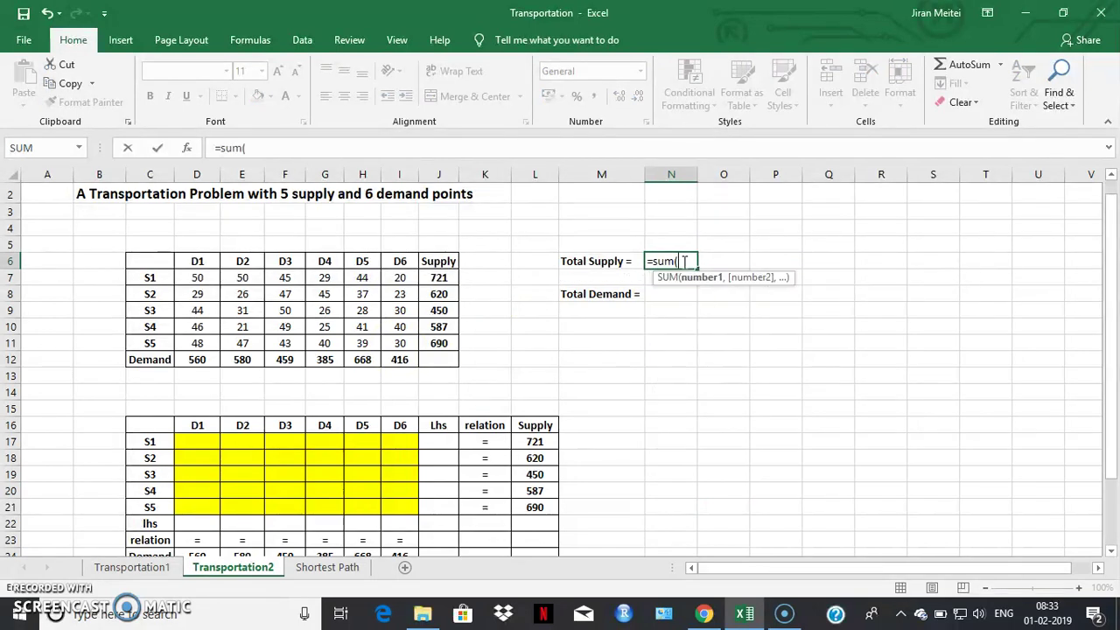
drag(439, 278, 440, 340)
text())
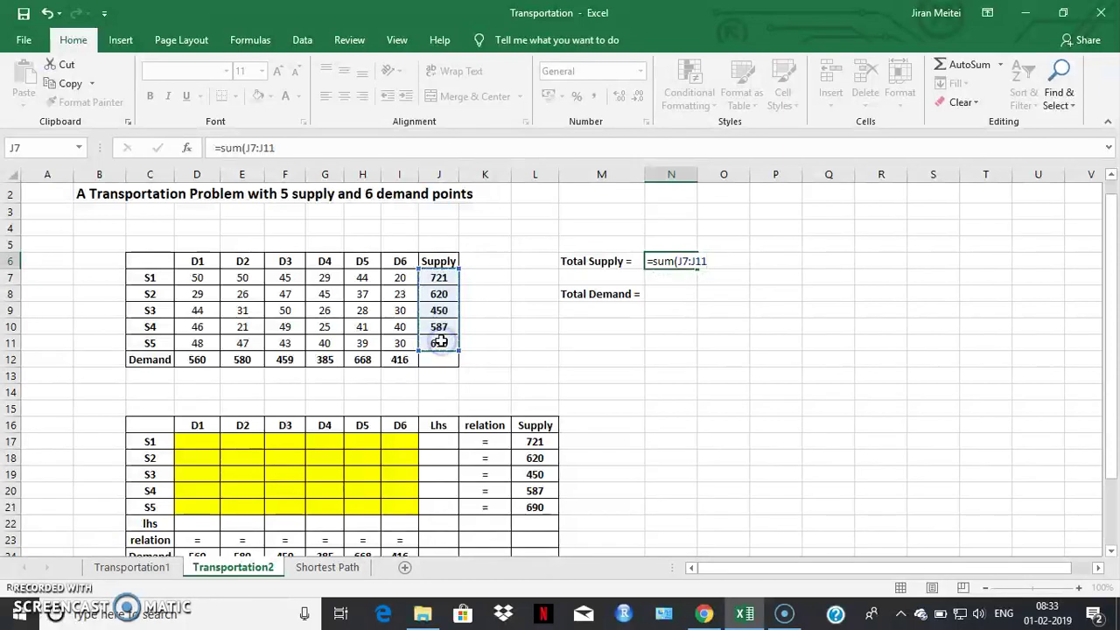
key(Return)
Step: Calculate Total Demand in cell N8 as the sum of the demand values in D12:I12
click(688, 293)
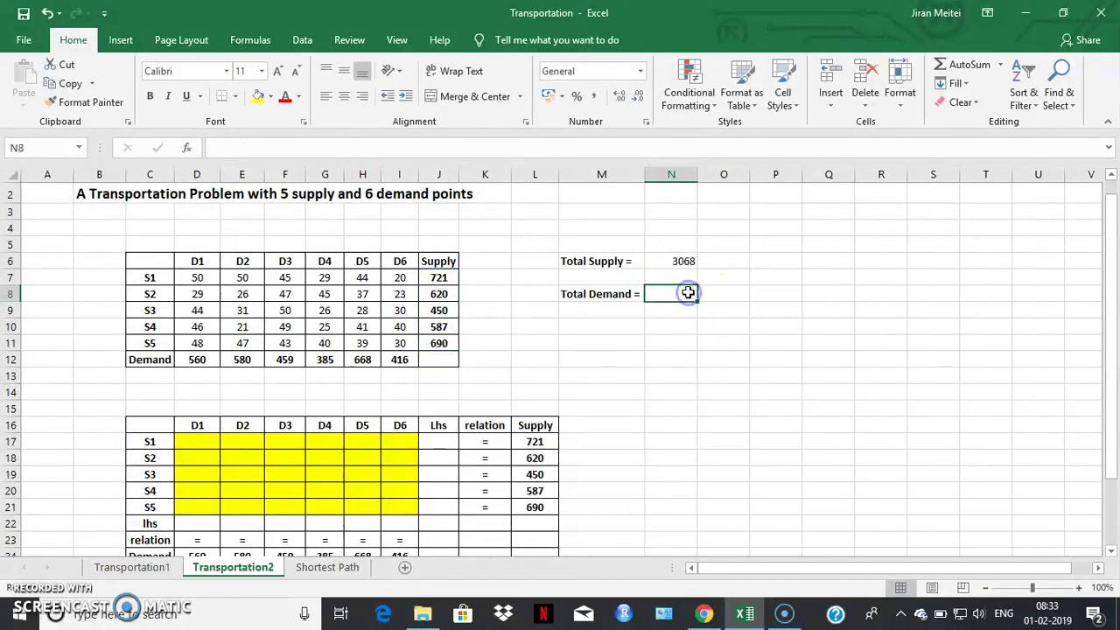
text(=sum)
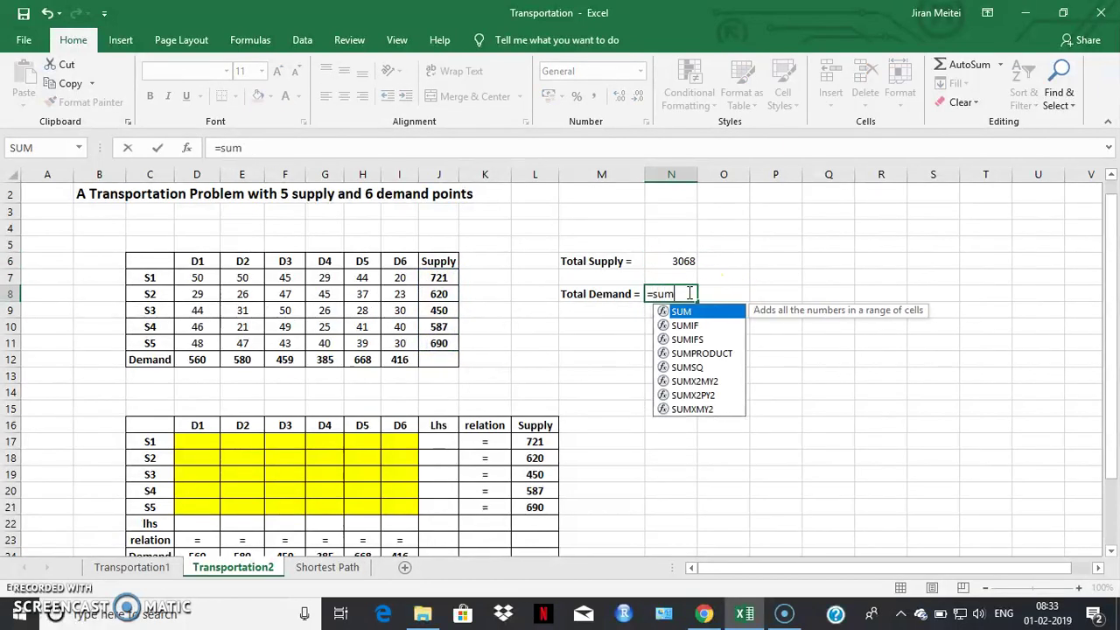
double_click(693, 314)
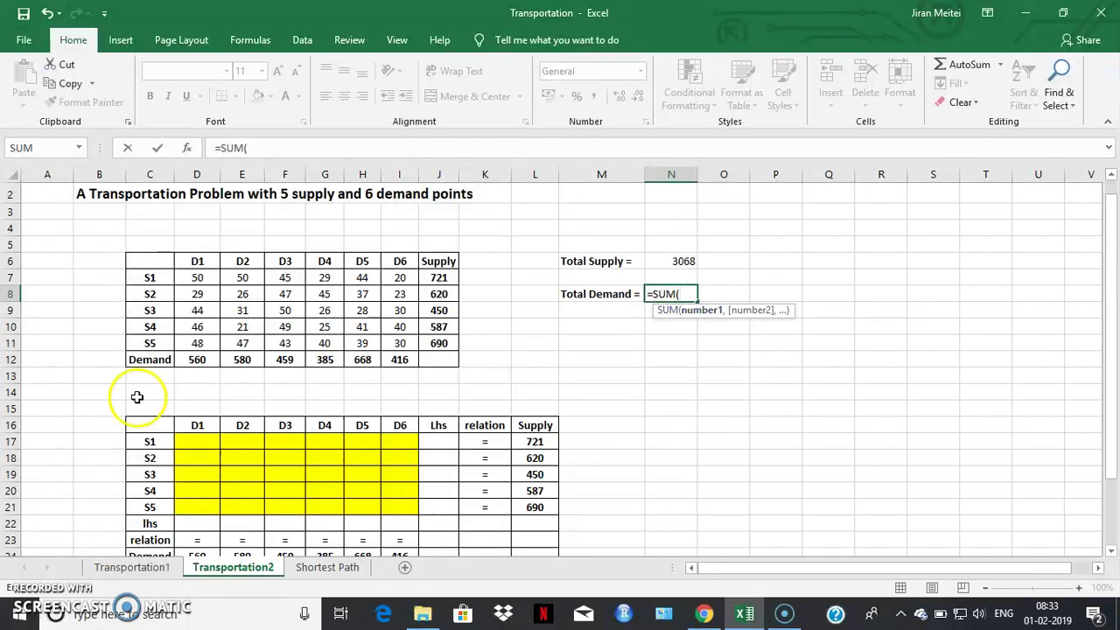
drag(185, 362, 390, 358)
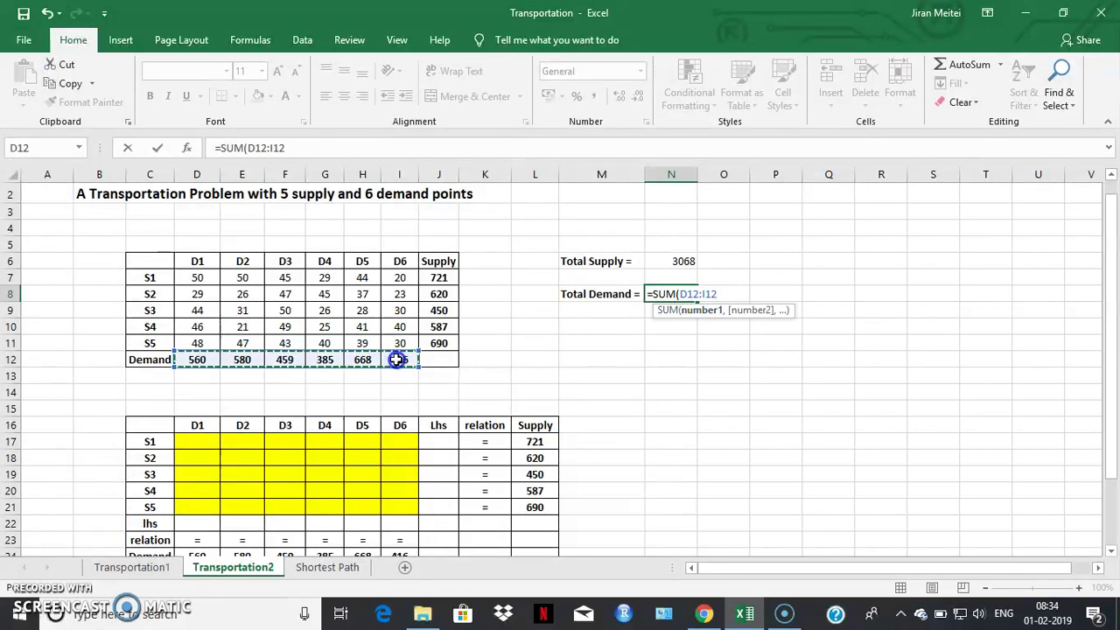
key(Return)
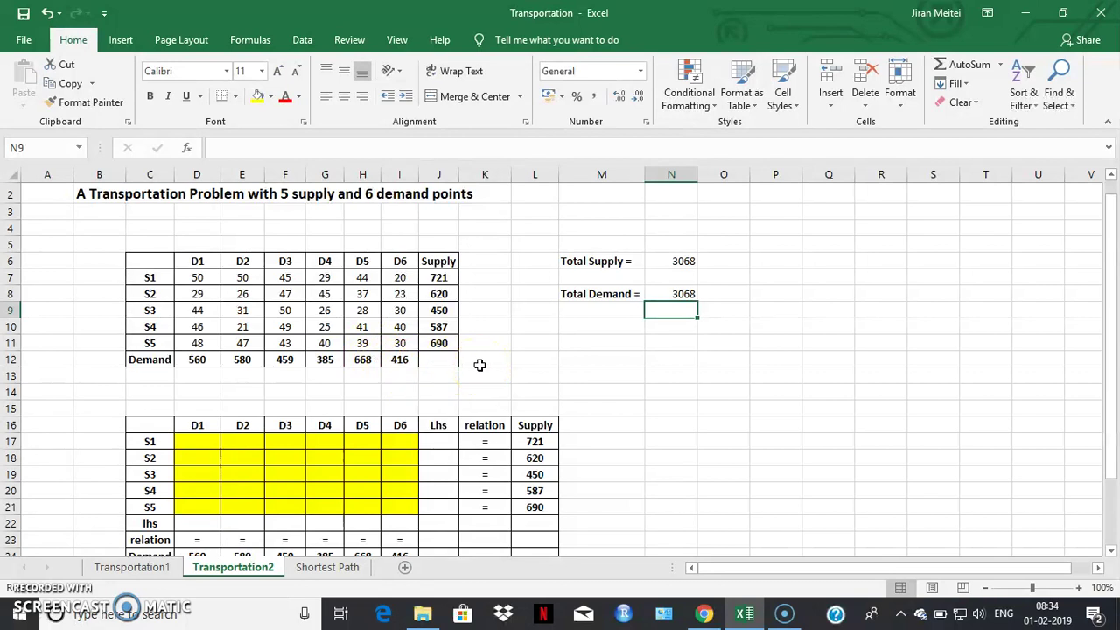
Step: Enter =SUM(D17:I17) as the Lhs of row S1 in J17 and fill the formula down to J21
click(1112, 553)
click(1112, 553)
click(1112, 553)
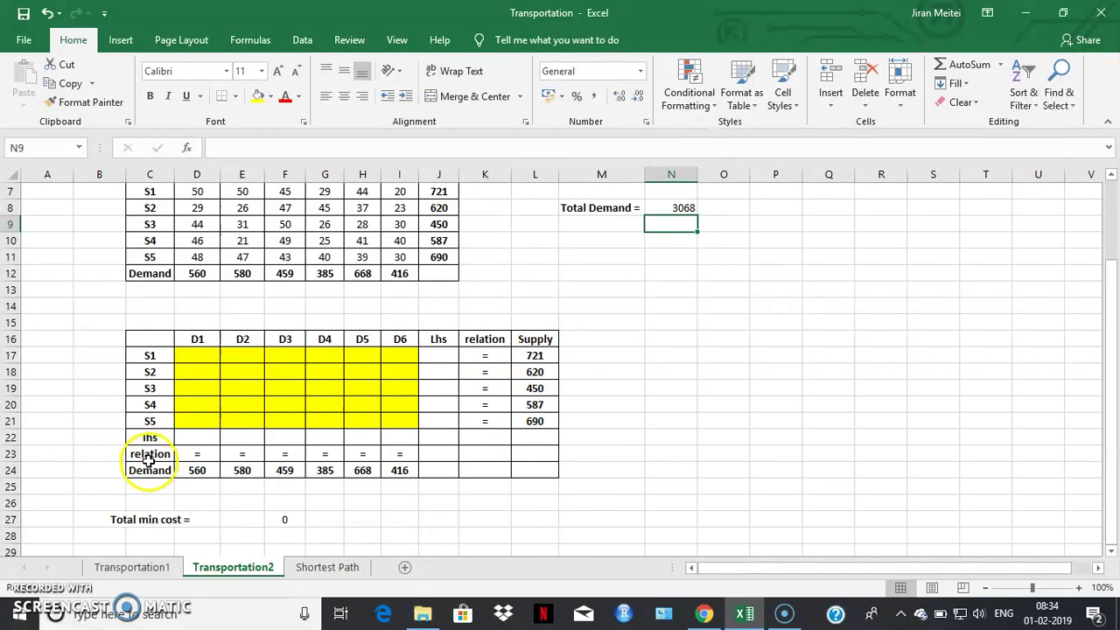
click(433, 357)
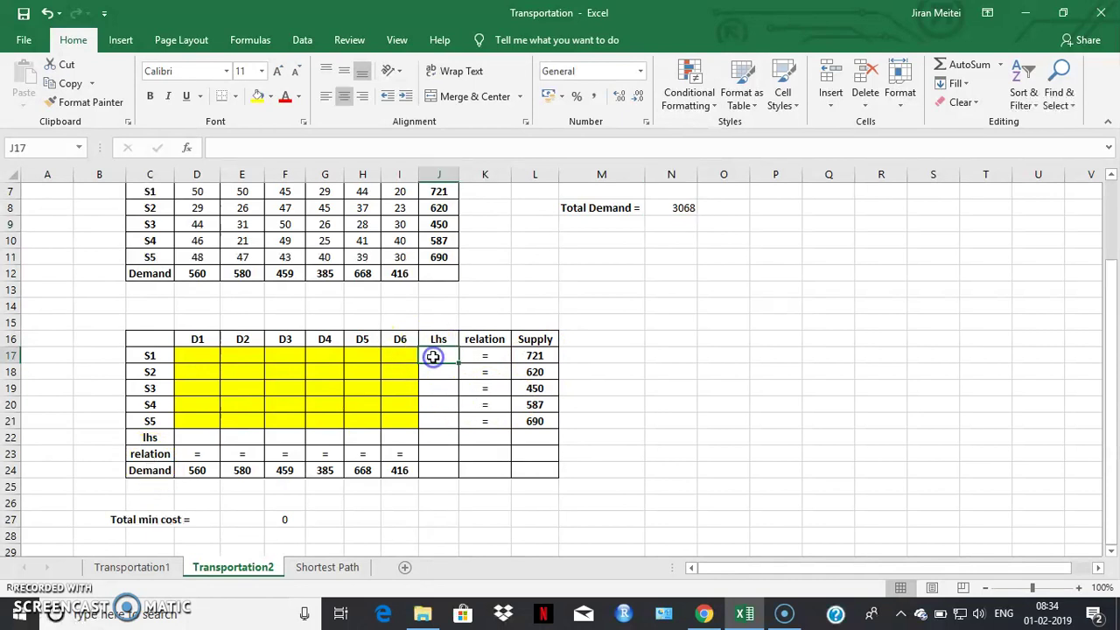
text(=)
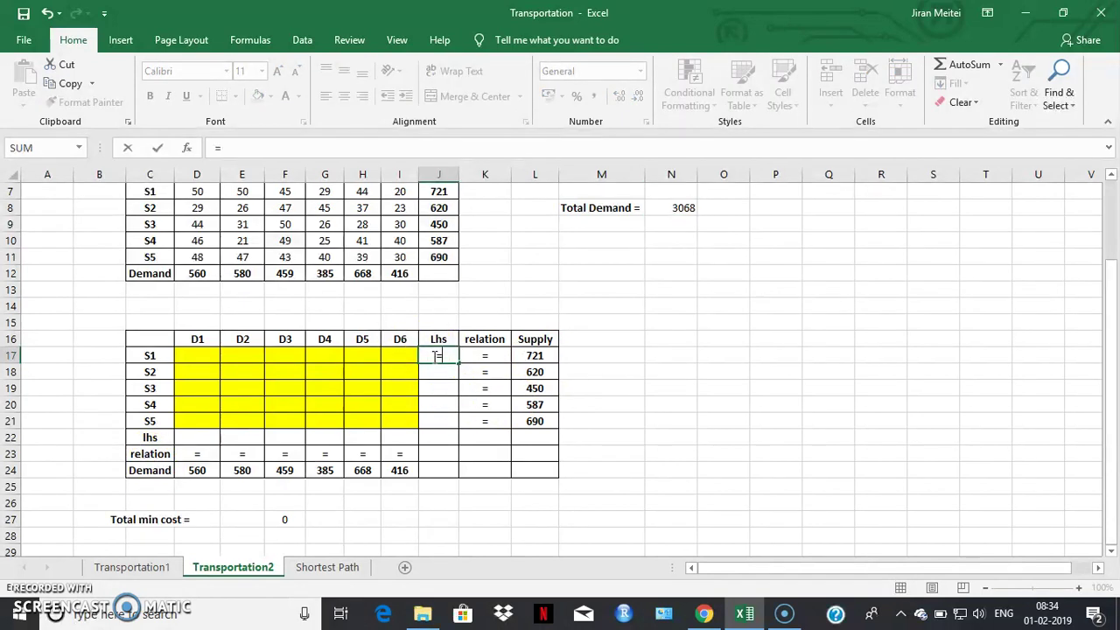
text(sum()
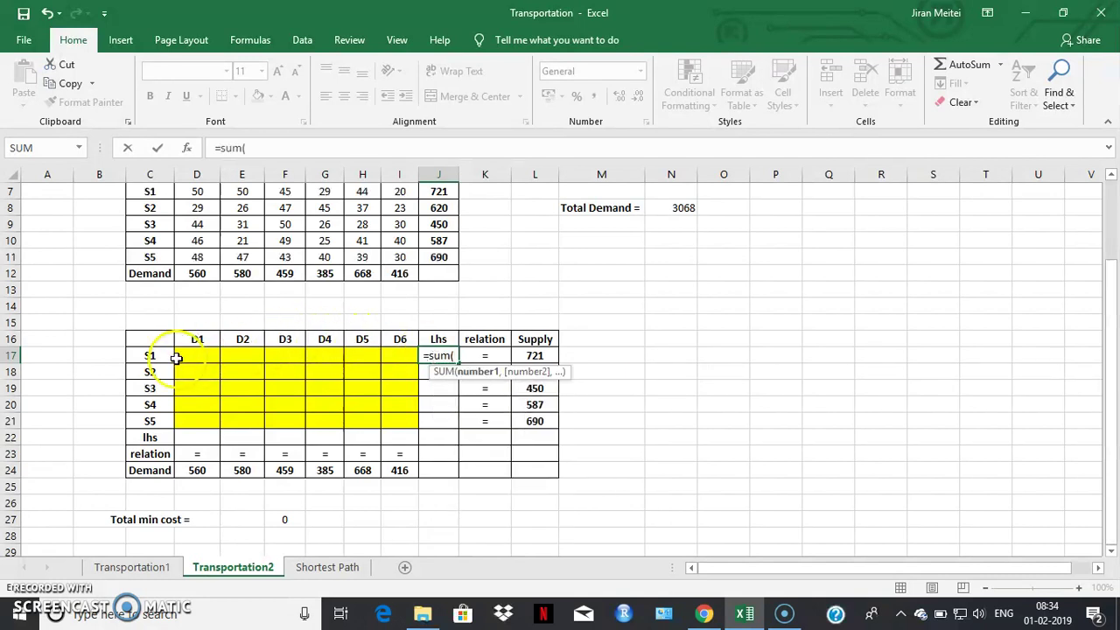
drag(182, 355, 398, 358)
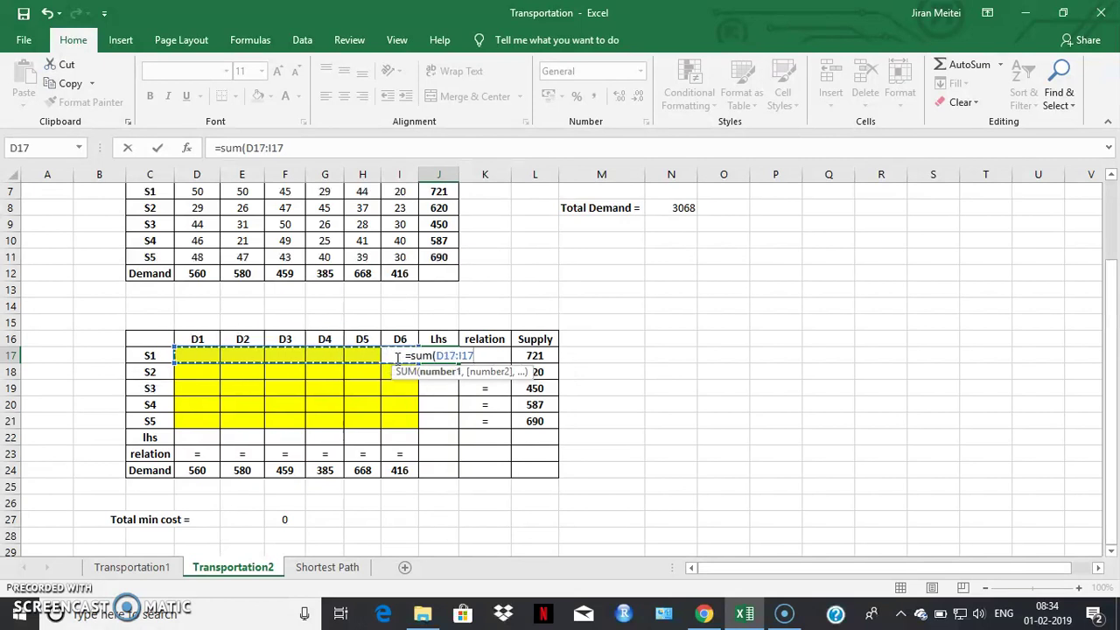
key(Return)
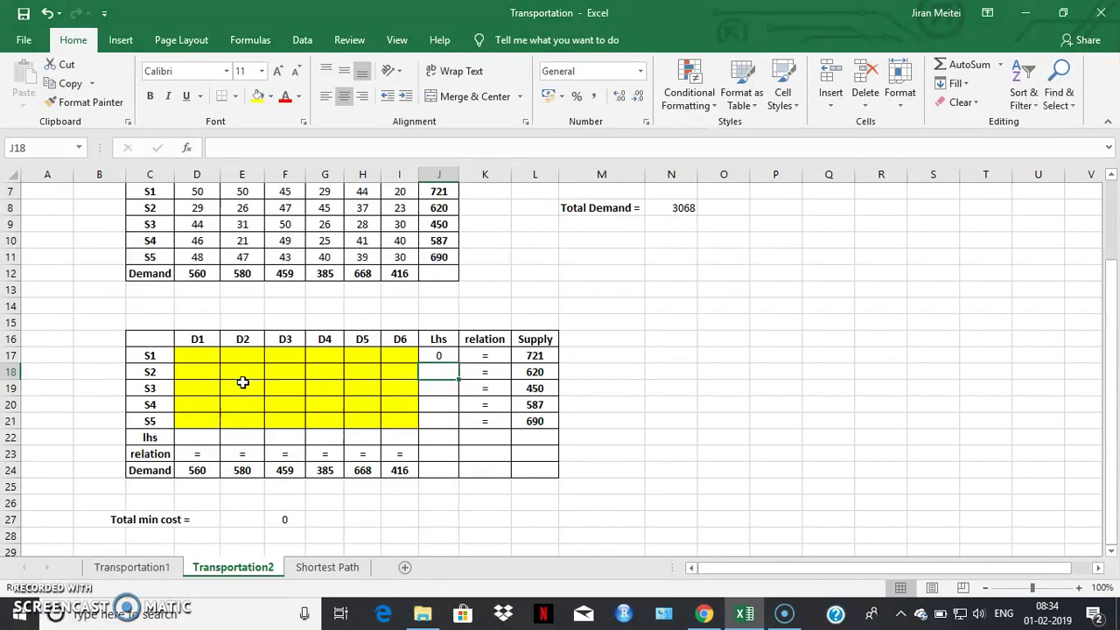
click(448, 355)
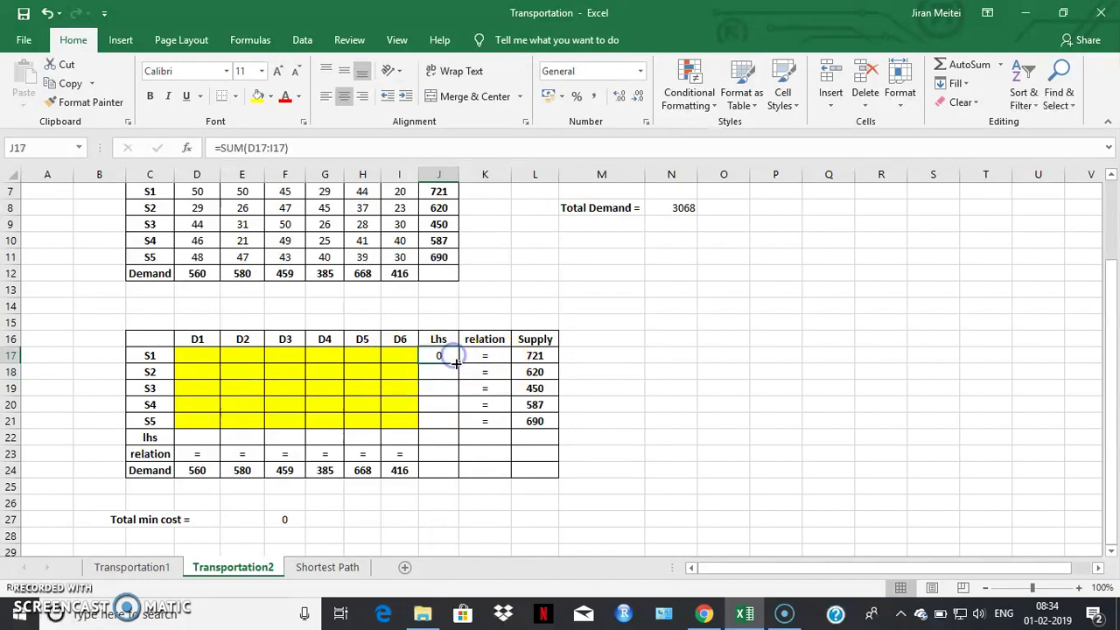
drag(459, 363, 463, 423)
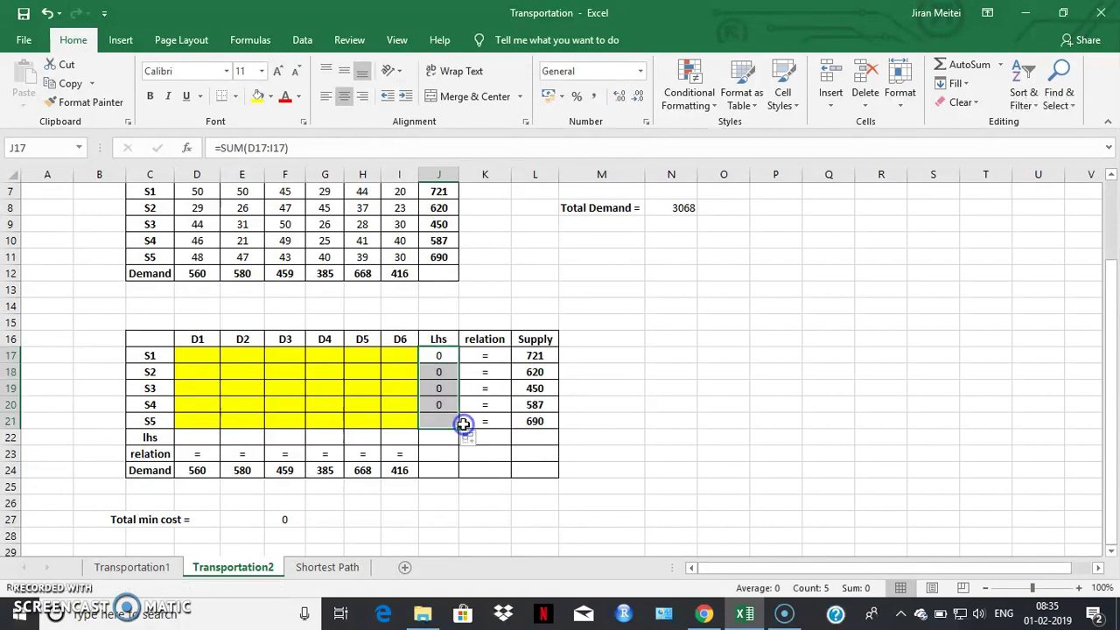
Step: Enter =SUM(D17:D21) as the lhs of column D1 in D22 and fill the formula across to I22
click(202, 440)
text(=s)
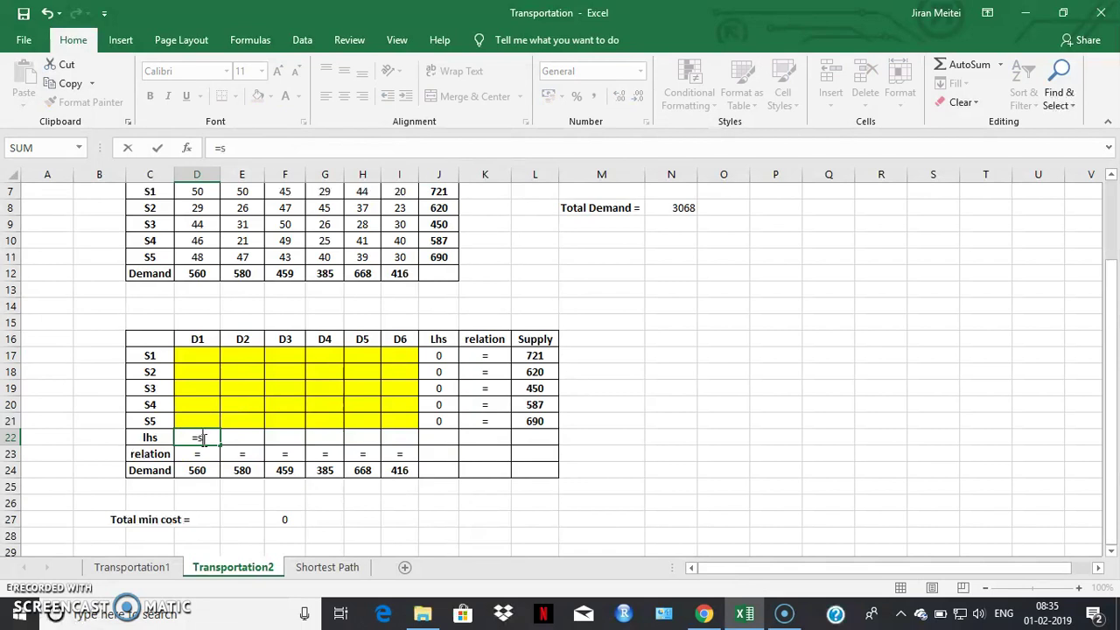
text(um()
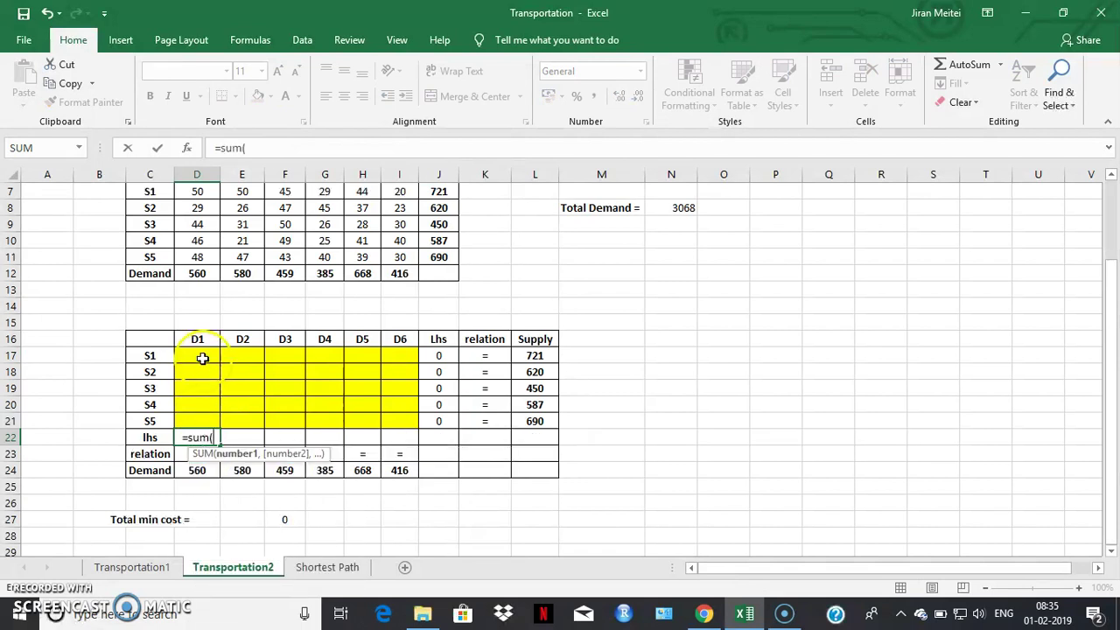
drag(200, 357, 201, 420)
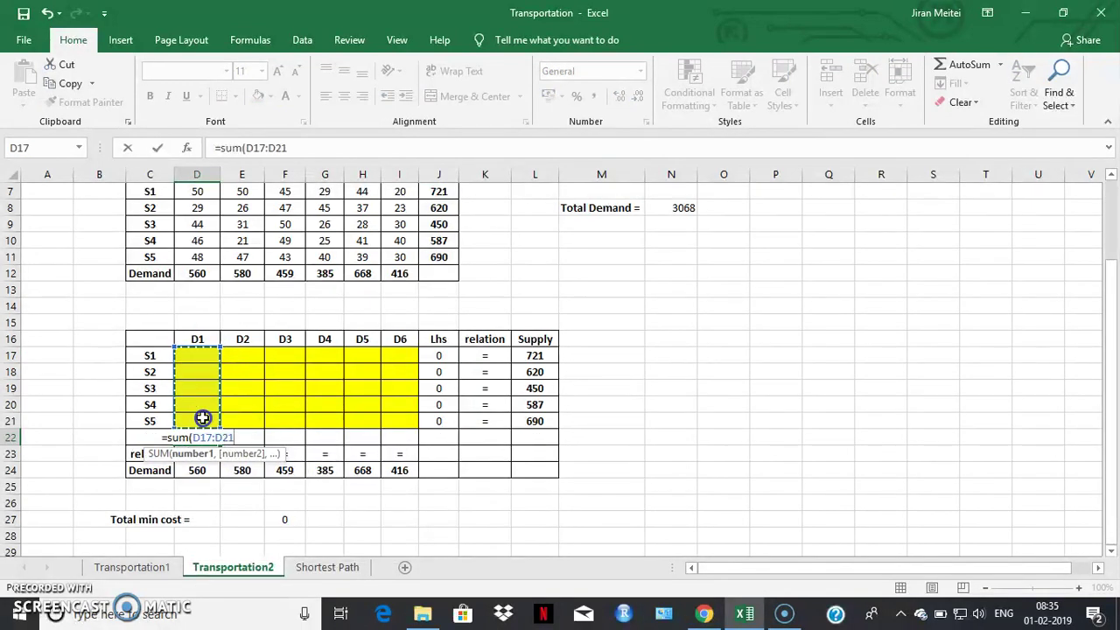
key(Return)
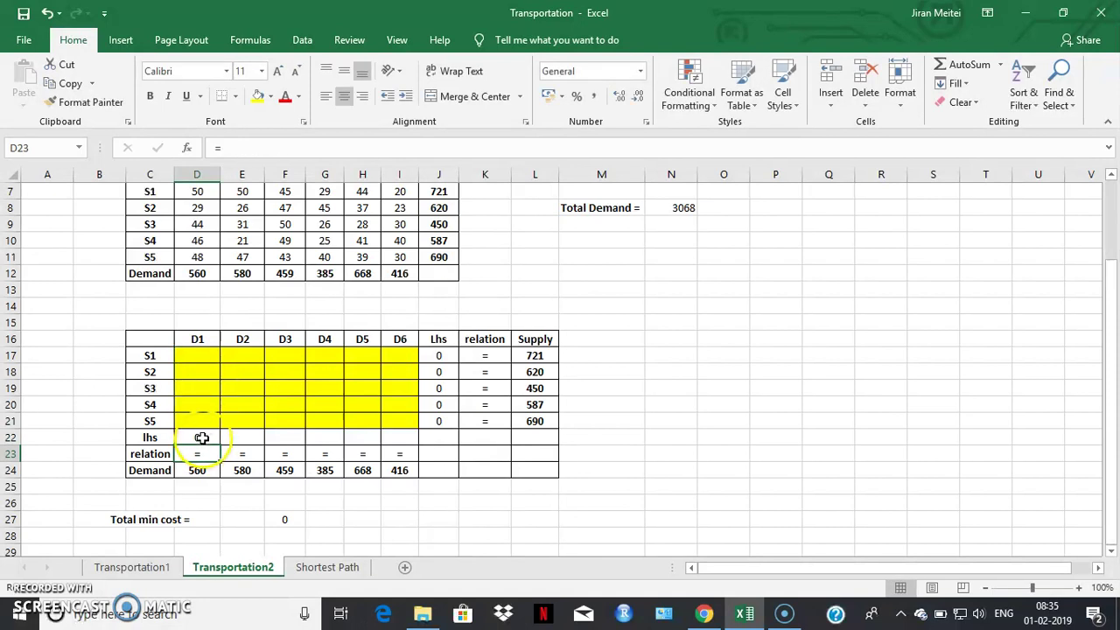
click(201, 437)
drag(218, 445, 405, 445)
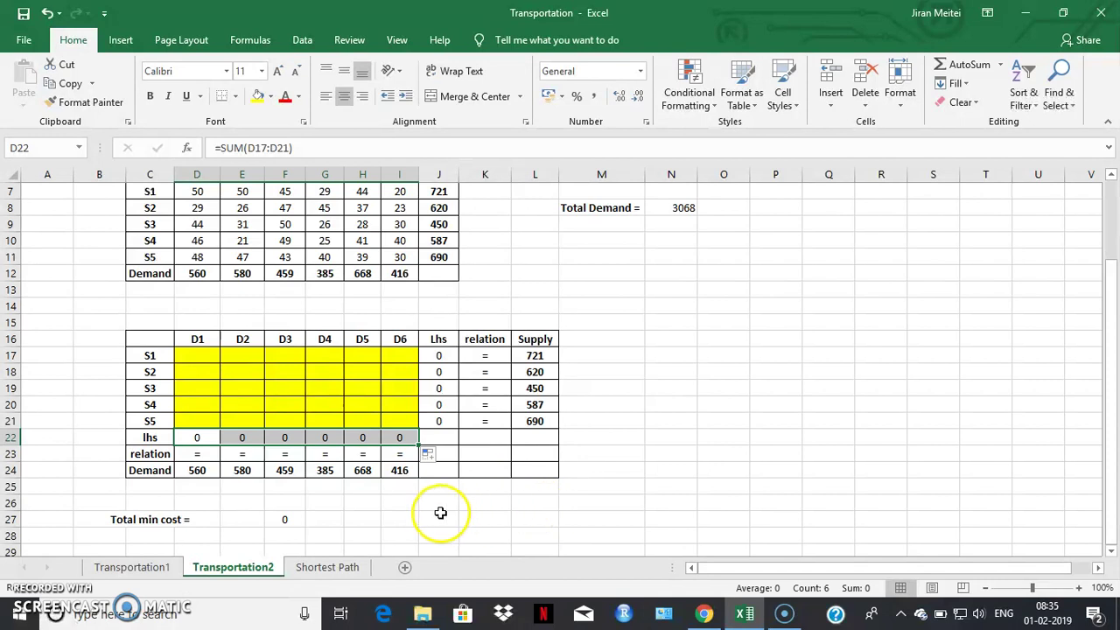
Step: Enter the sample variable names x11, x12 and x56 in D17, E17 and I21, and clear the range D17:I21
click(187, 357)
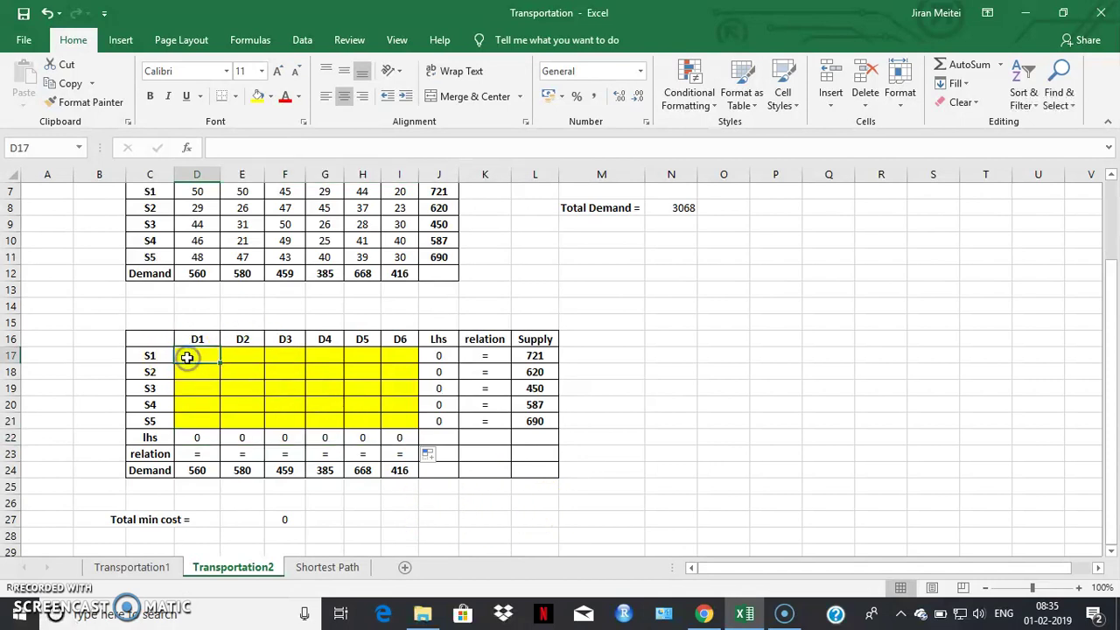
text(x11)
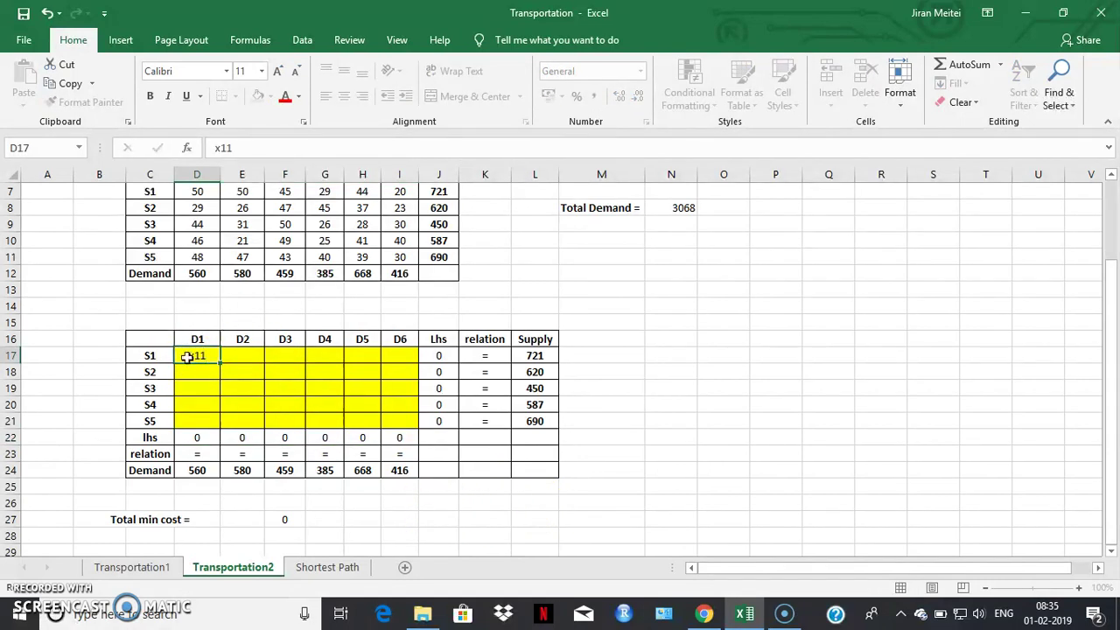
key(Right)
text(x)
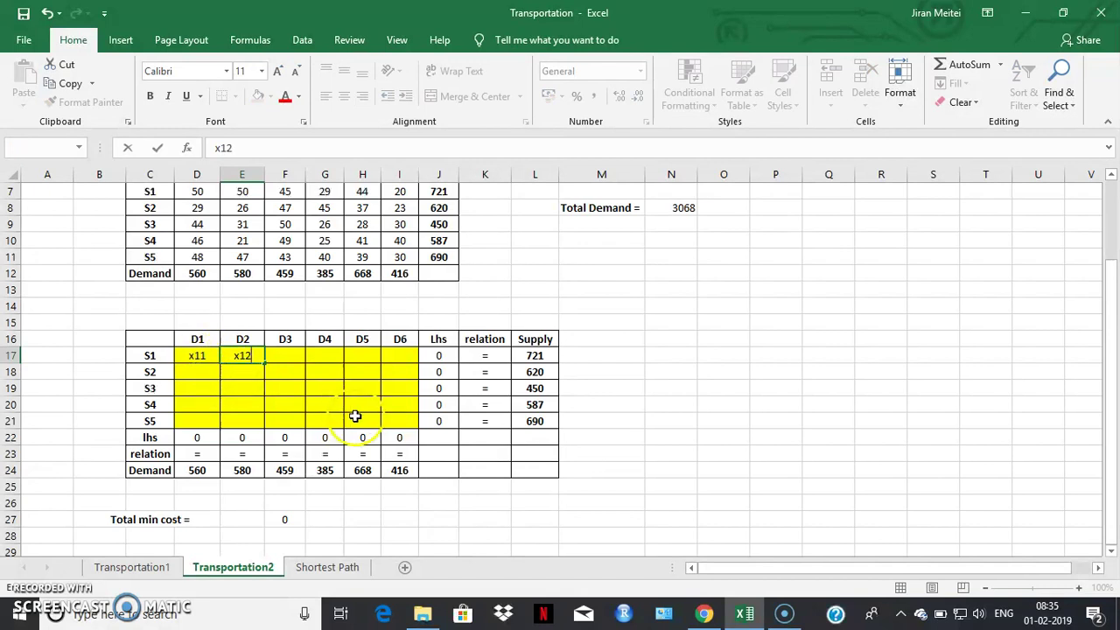
click(405, 424)
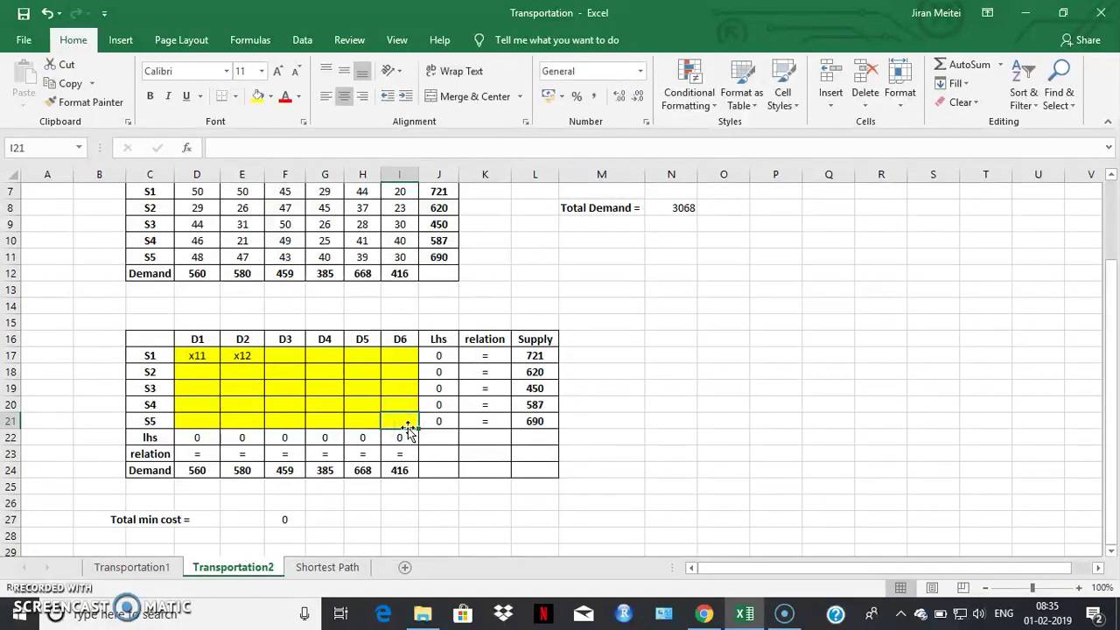
text(x)
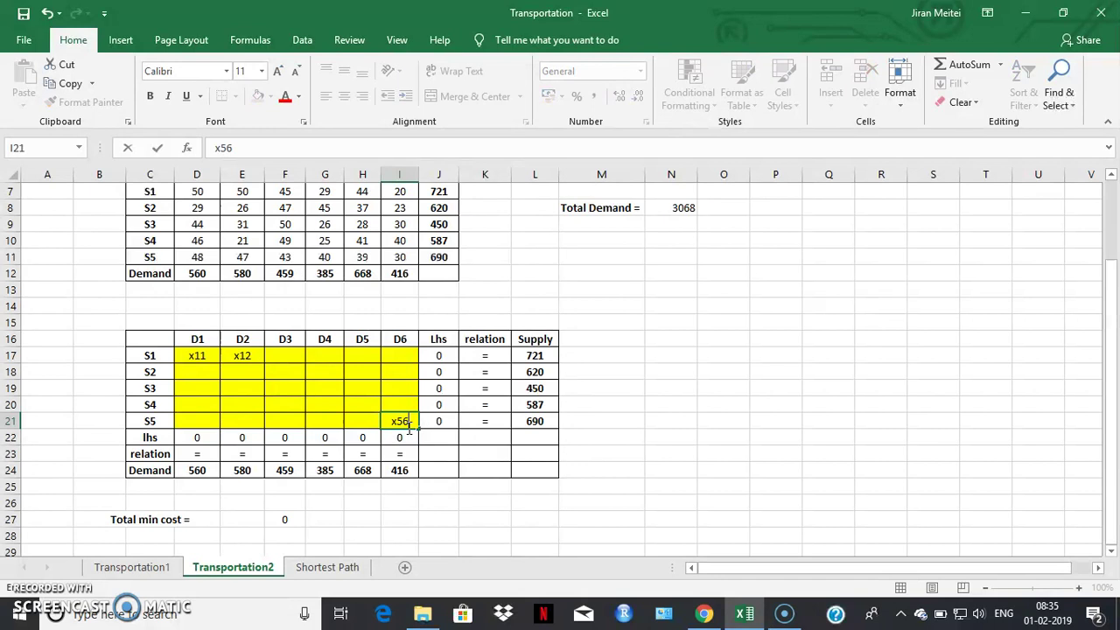
text(56)
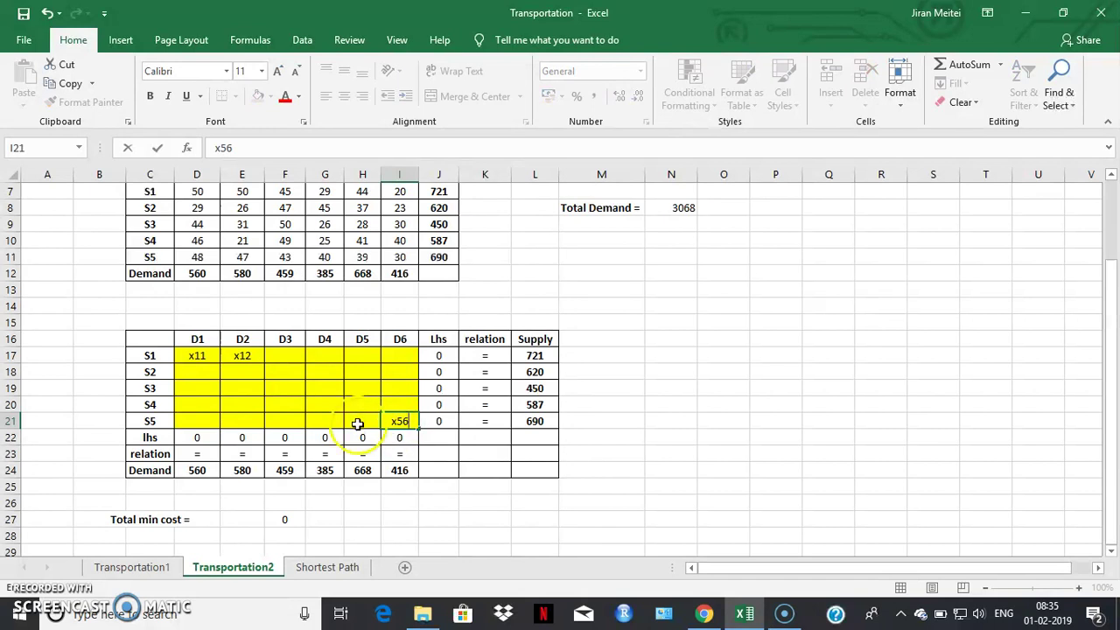
click(691, 465)
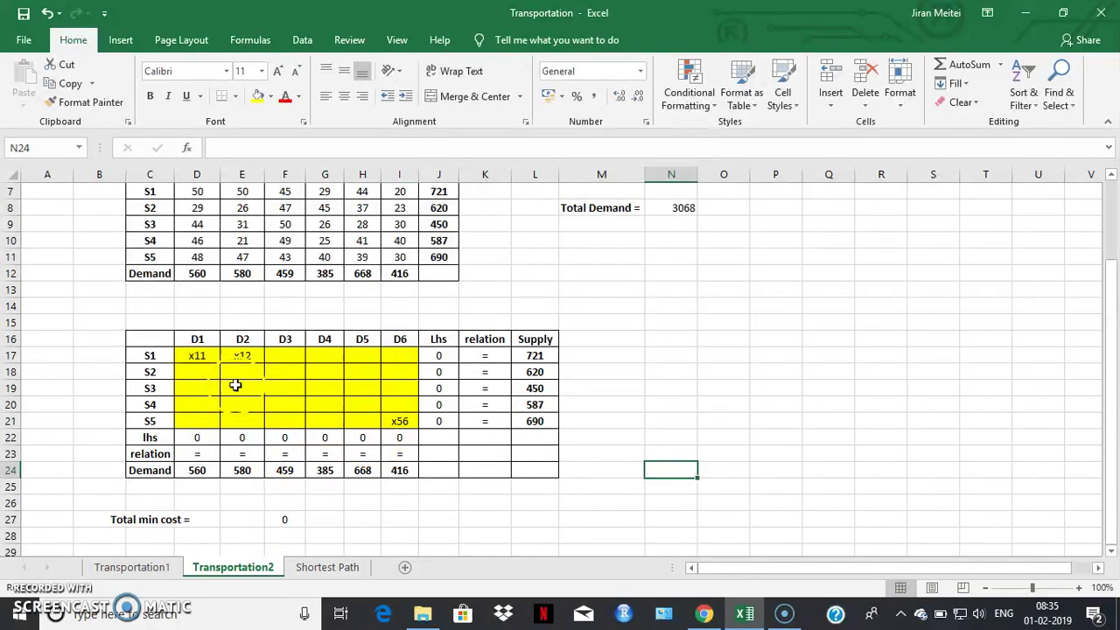
drag(196, 353, 390, 429)
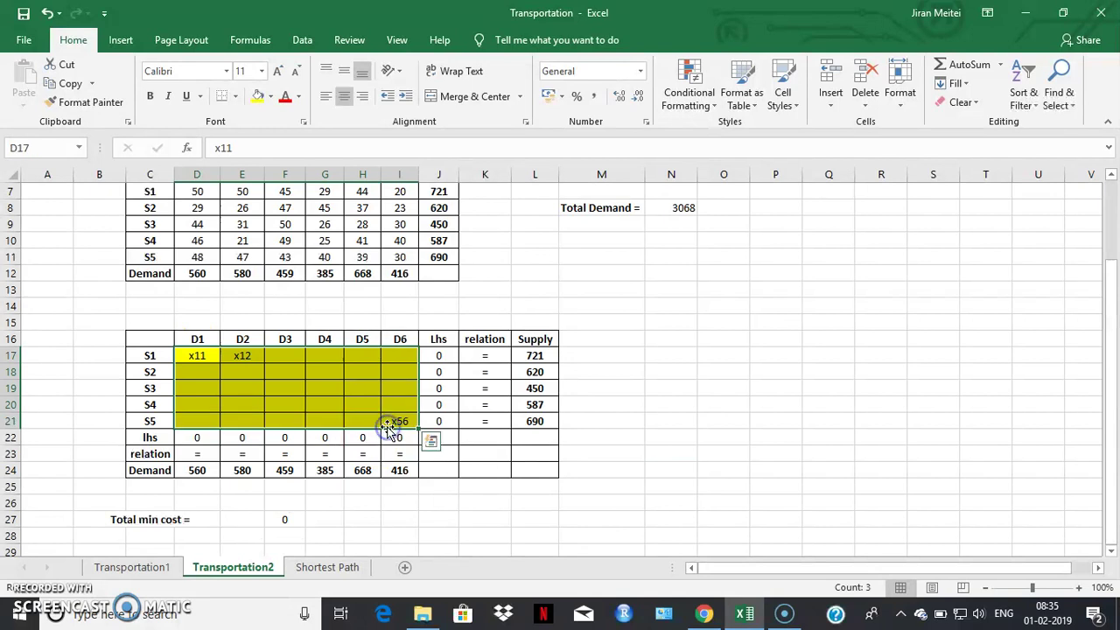
key(Delete)
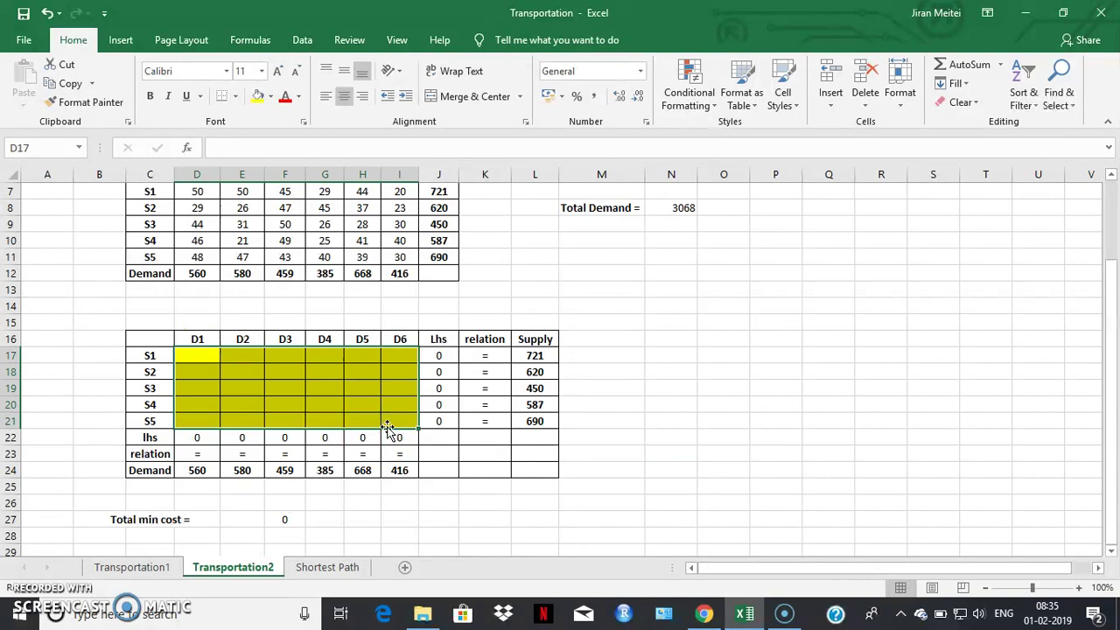
Step: Replace the total min cost formula in F27 with =SUMPRODUCT(D7:I11,D17:I21)
click(283, 517)
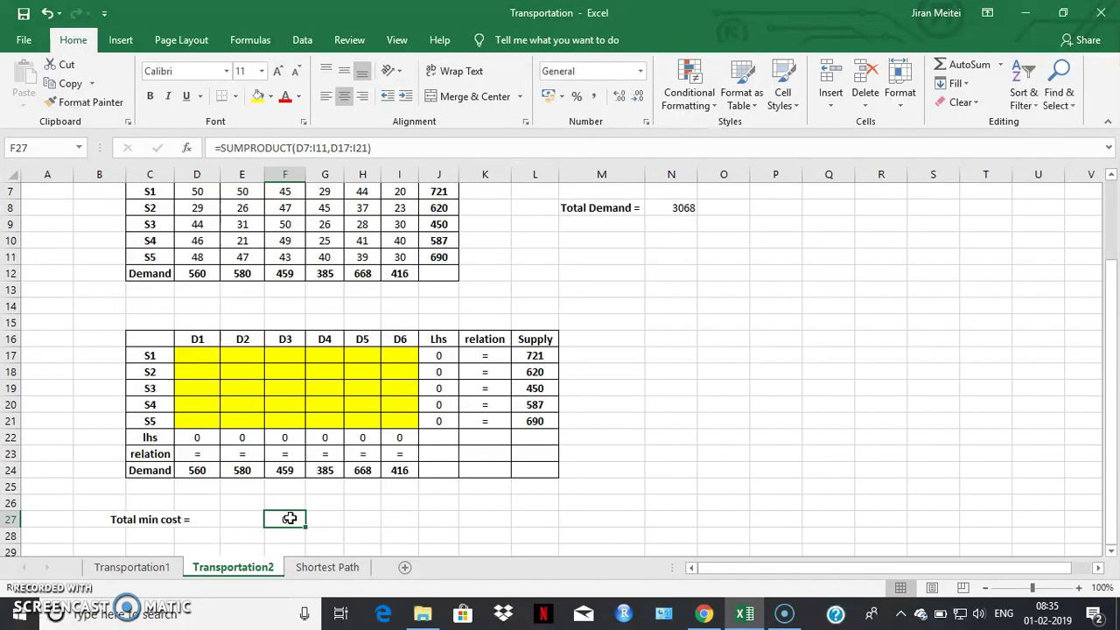
key(Delete)
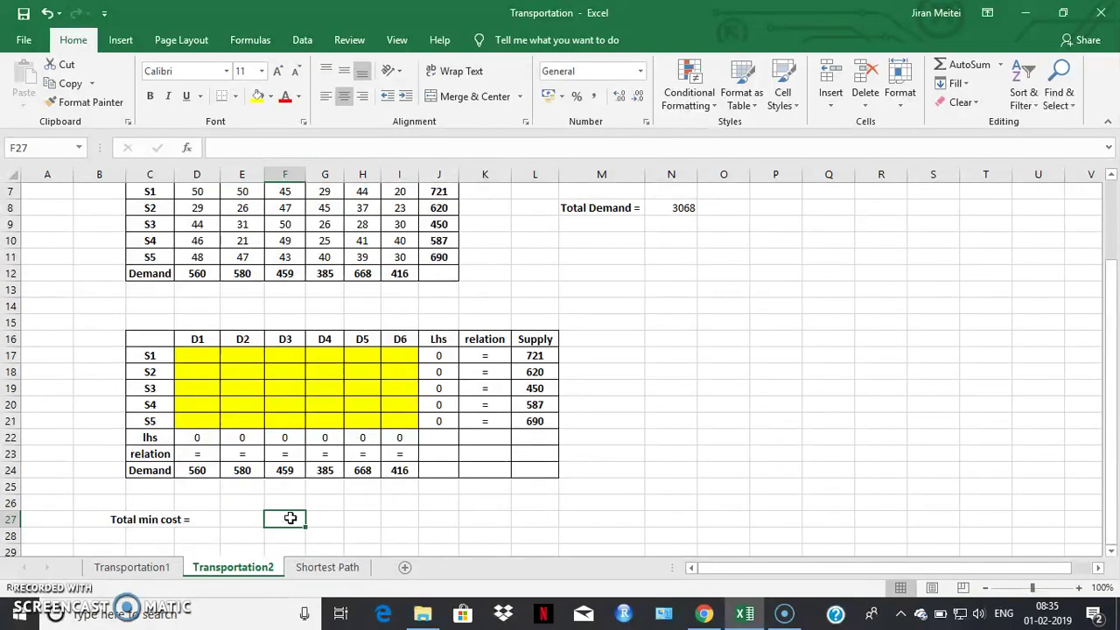
text(=)
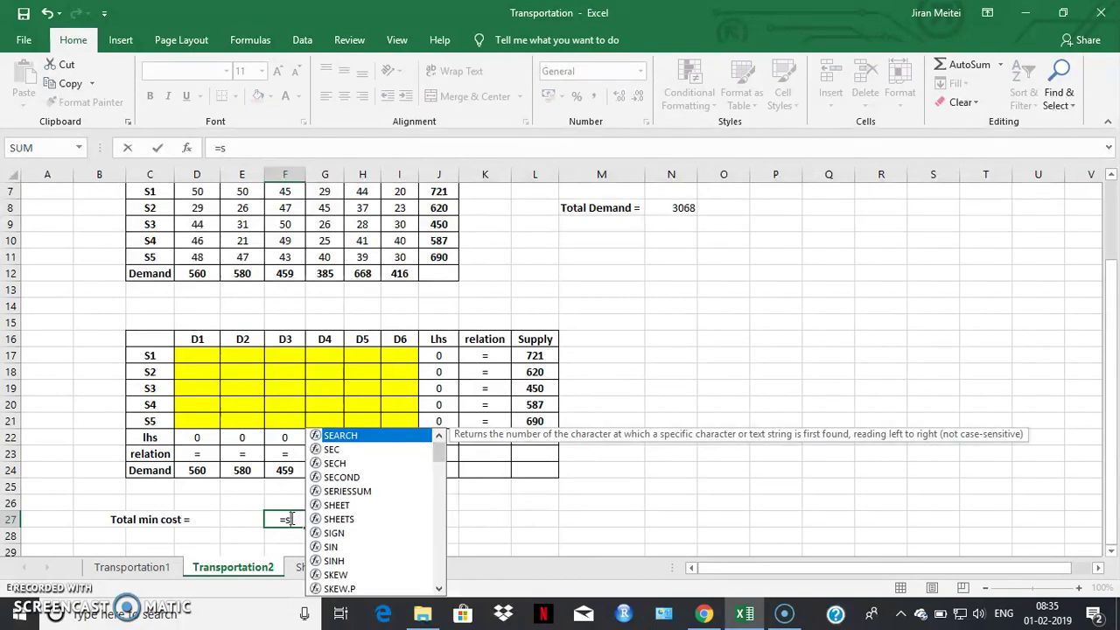
text(sump)
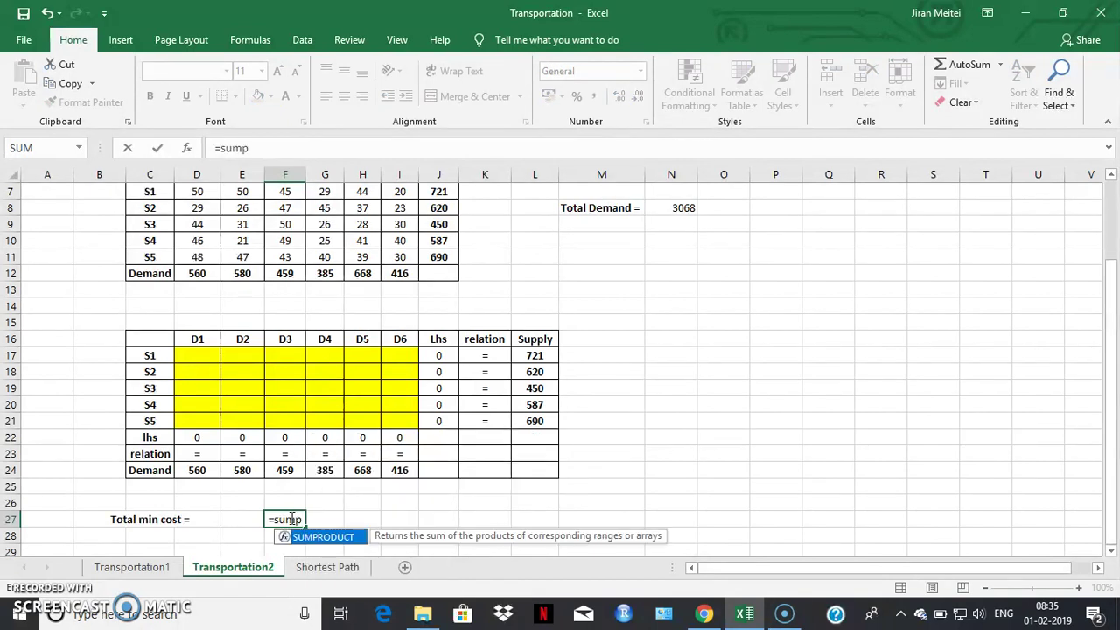
double_click(323, 536)
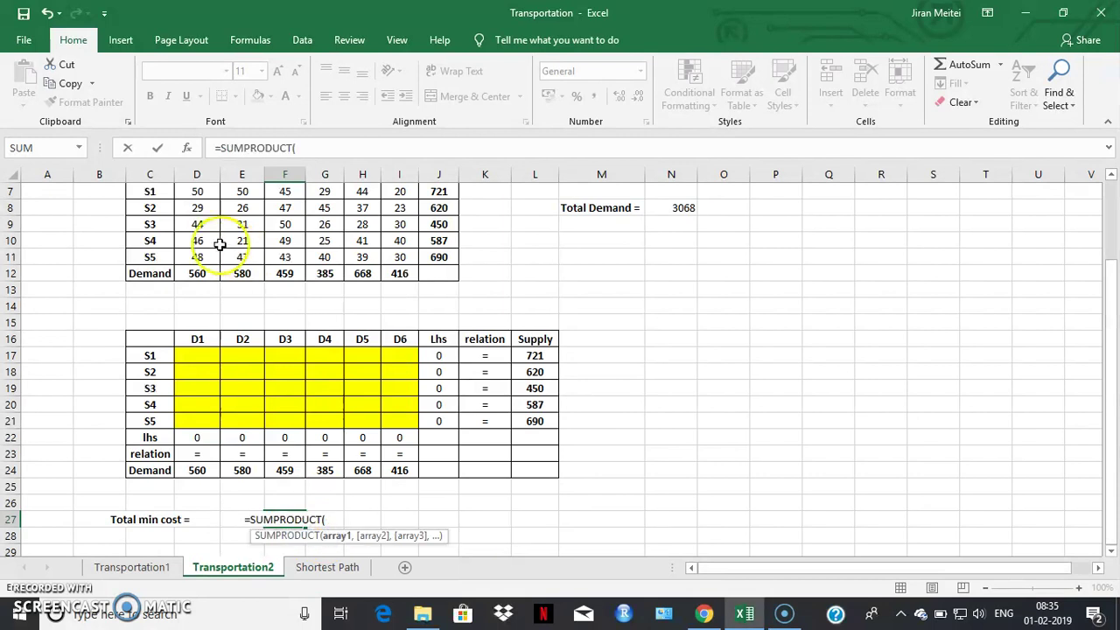
drag(190, 192, 386, 251)
text(,)
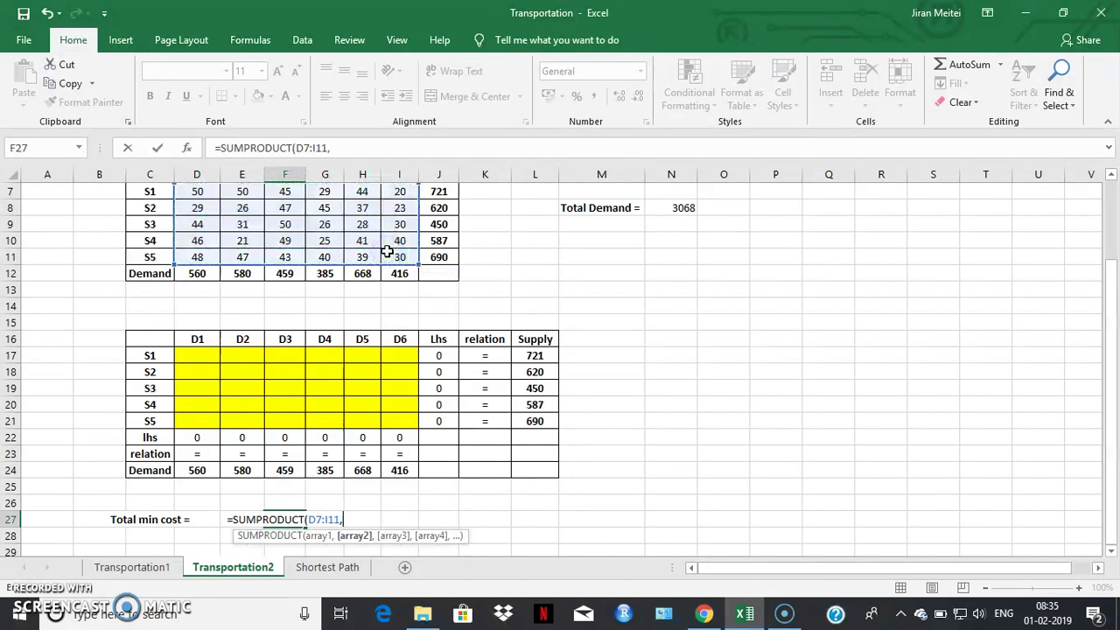
drag(196, 351, 404, 418)
text())
key(Return)
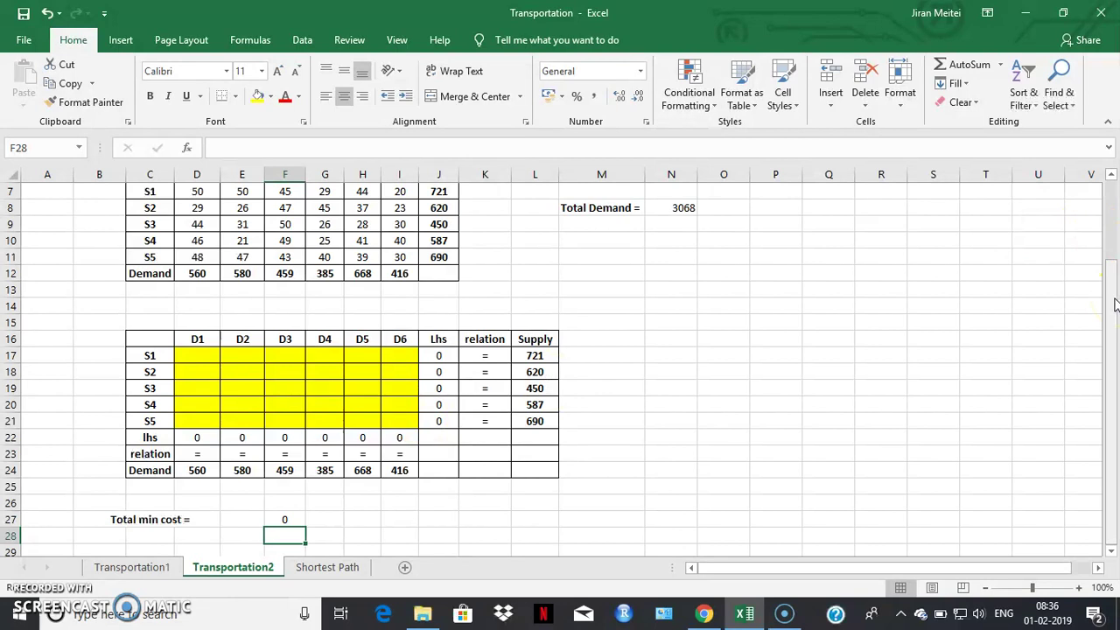
Step: Open Solver and reset all of its existing parameters
click(302, 41)
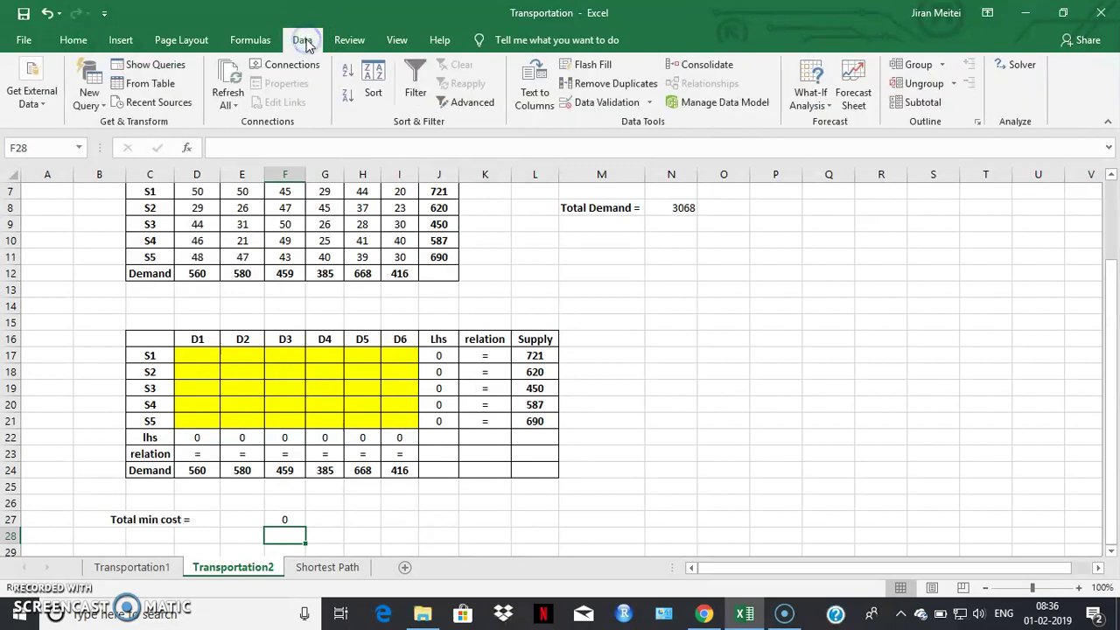
click(1022, 70)
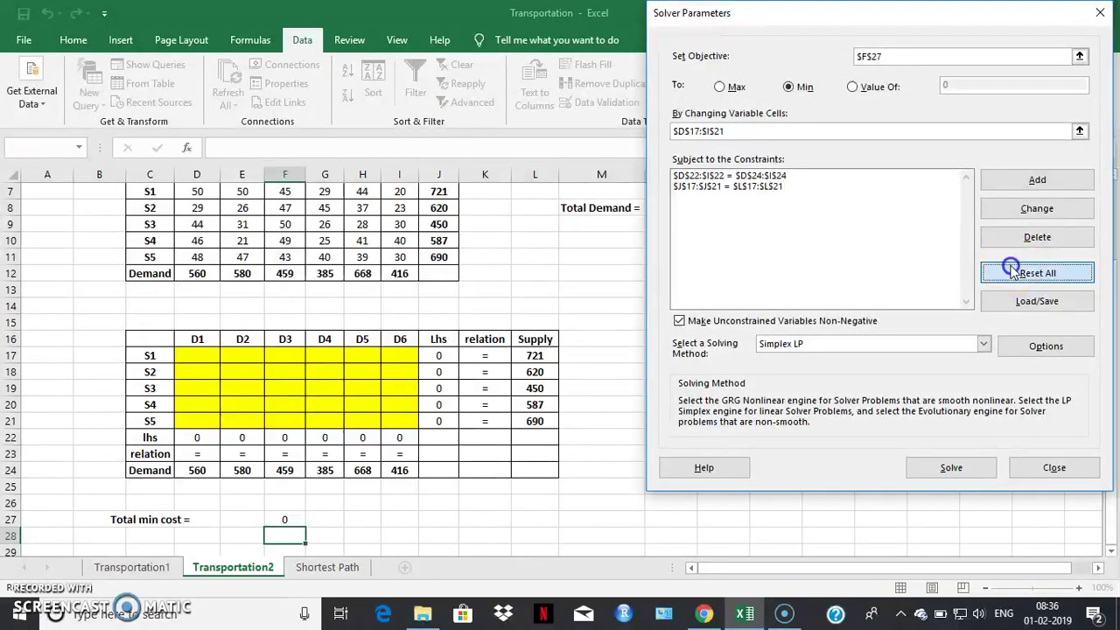
click(1011, 272)
click(593, 366)
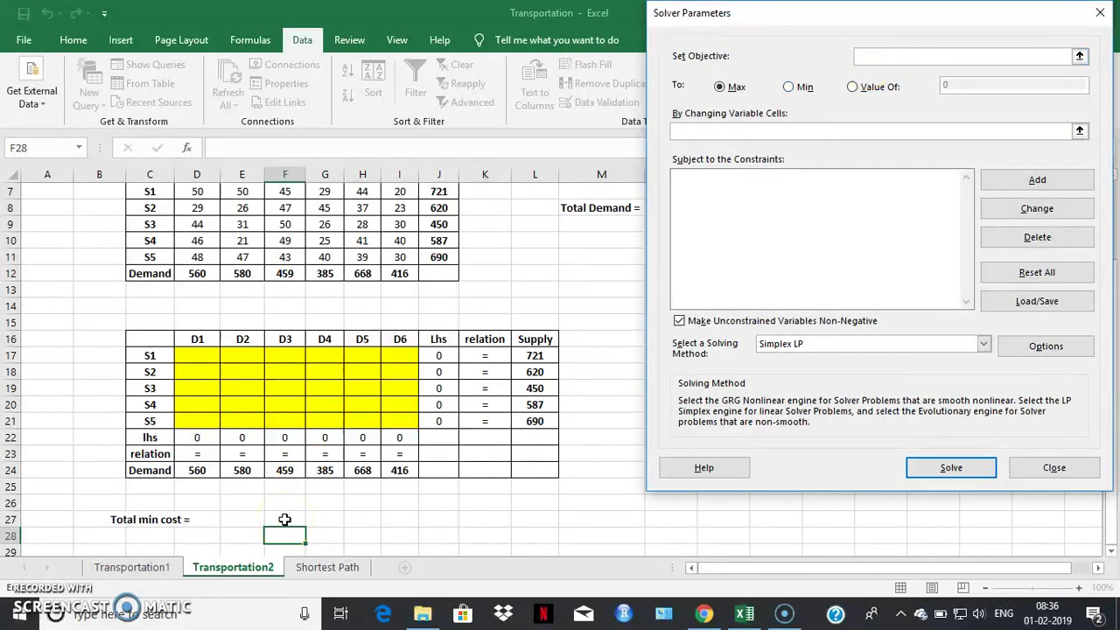
Step: Set Solver to minimise the objective cell F27 by changing the variable cells D17:I21
click(789, 87)
click(755, 132)
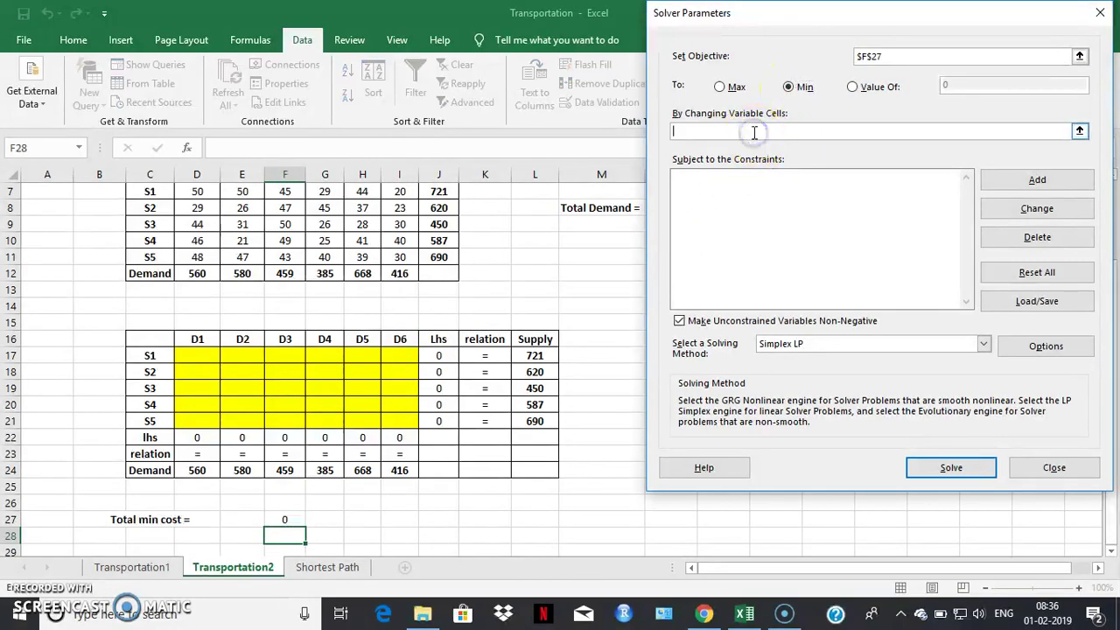
drag(184, 357, 401, 419)
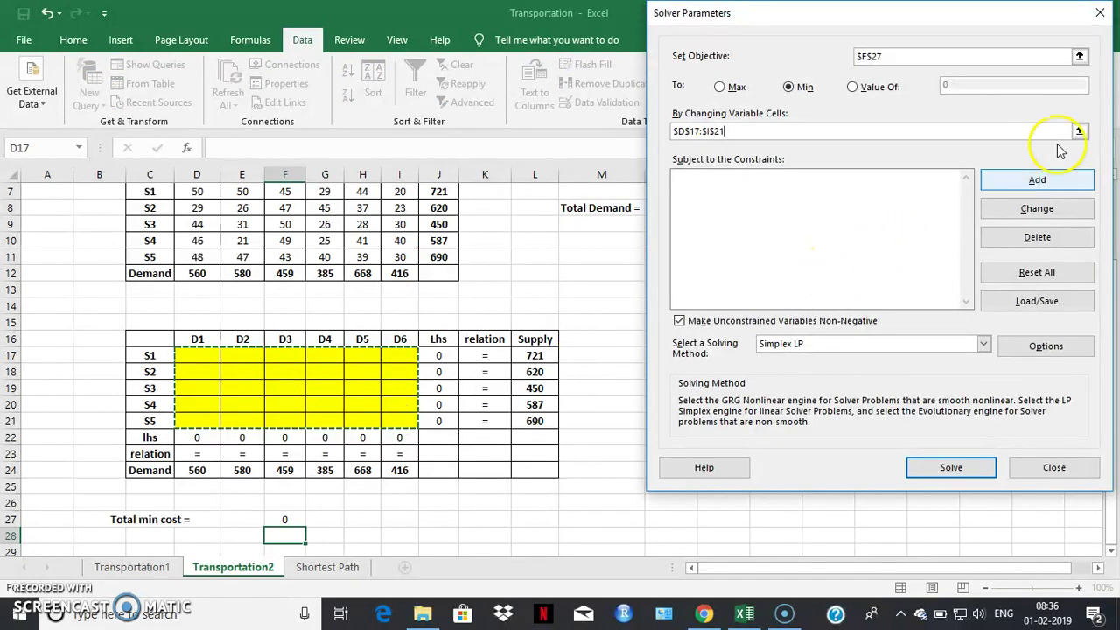
Step: Add the supply constraint that the Lhs cells J17:J21 equal the supply cells L17:L21
click(1035, 187)
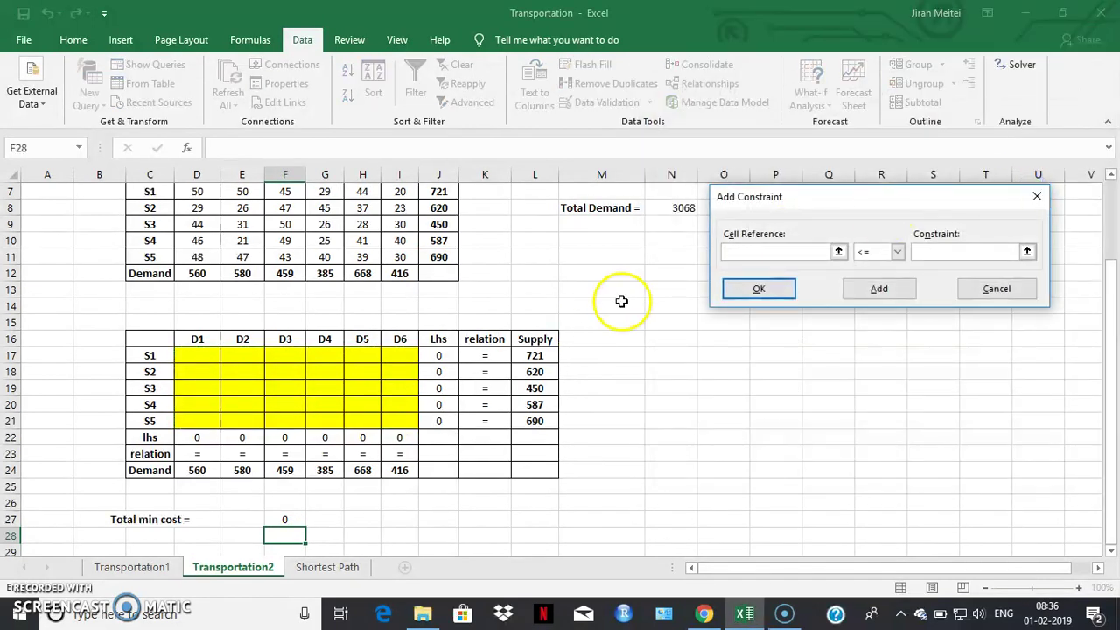
drag(438, 356, 438, 424)
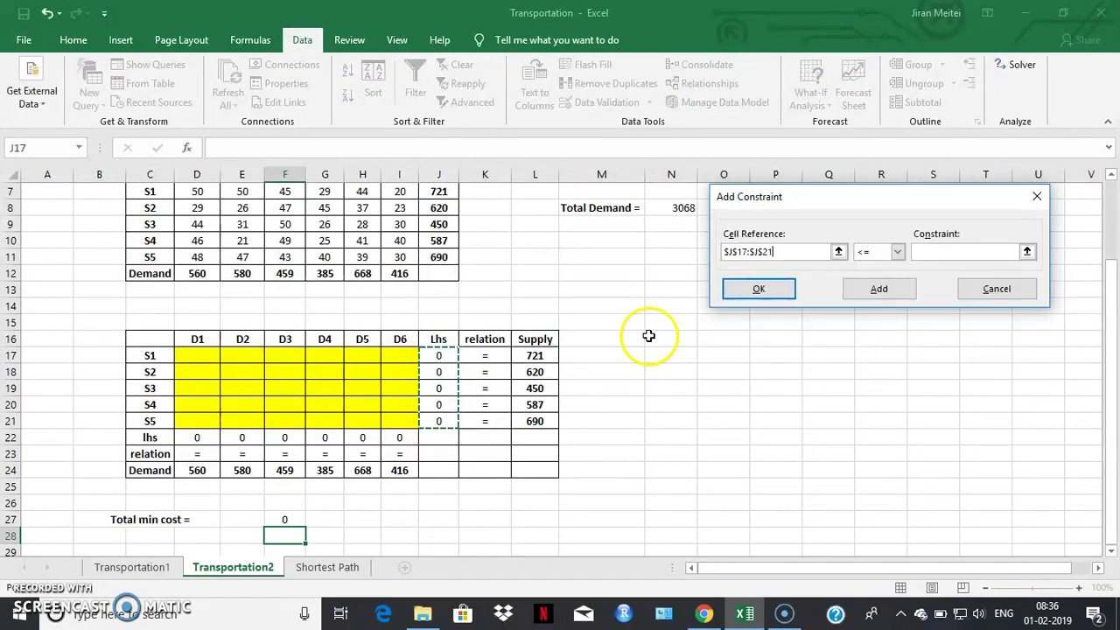
click(896, 251)
click(866, 274)
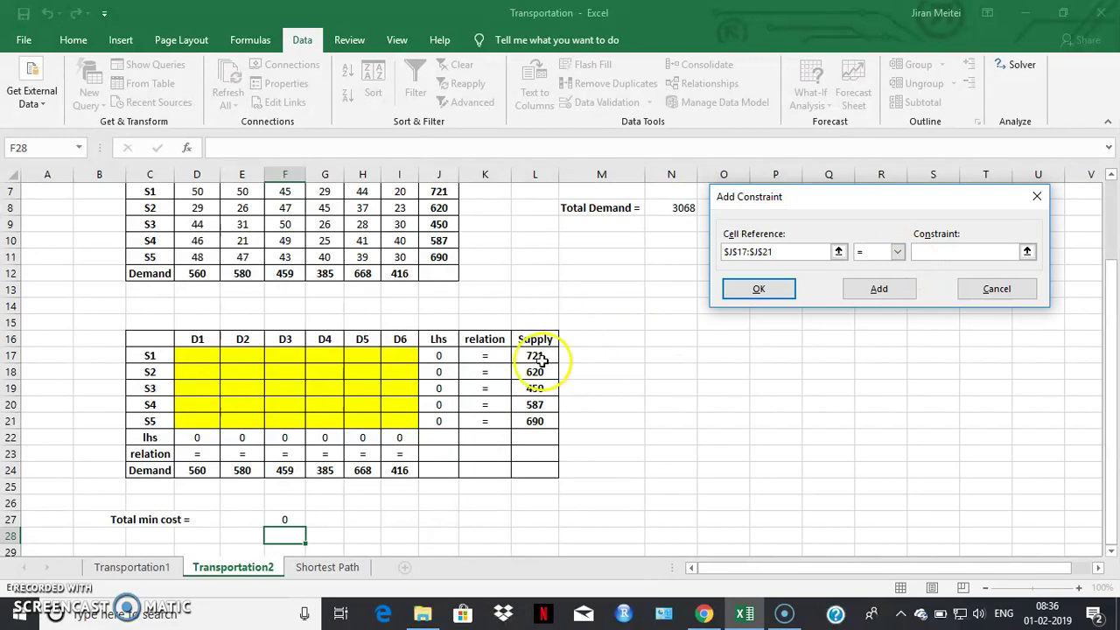
drag(535, 356, 543, 419)
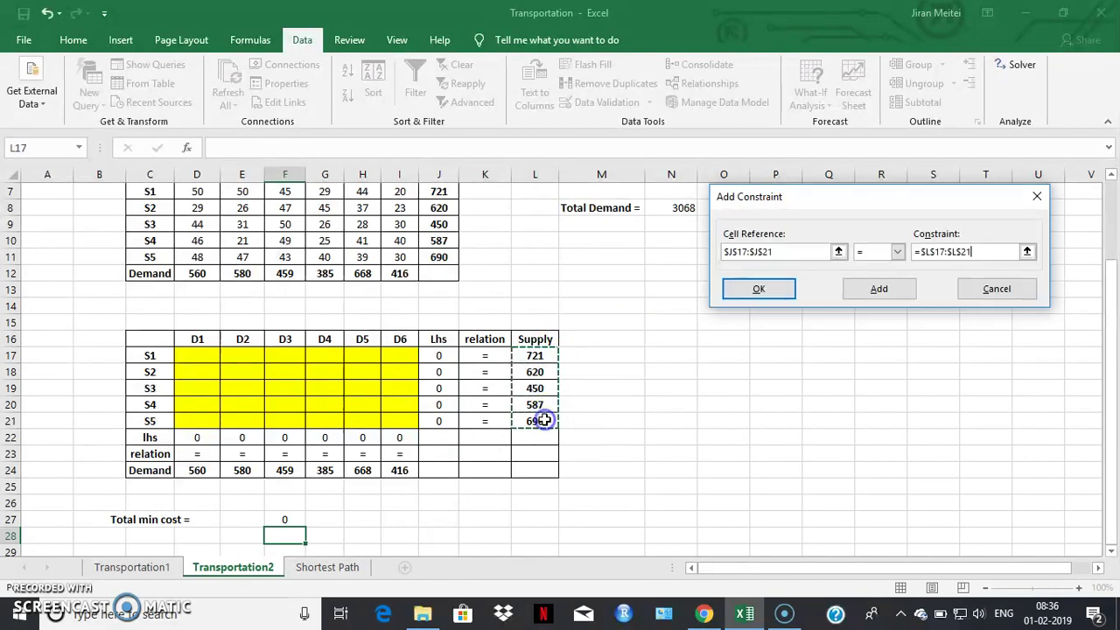
click(901, 291)
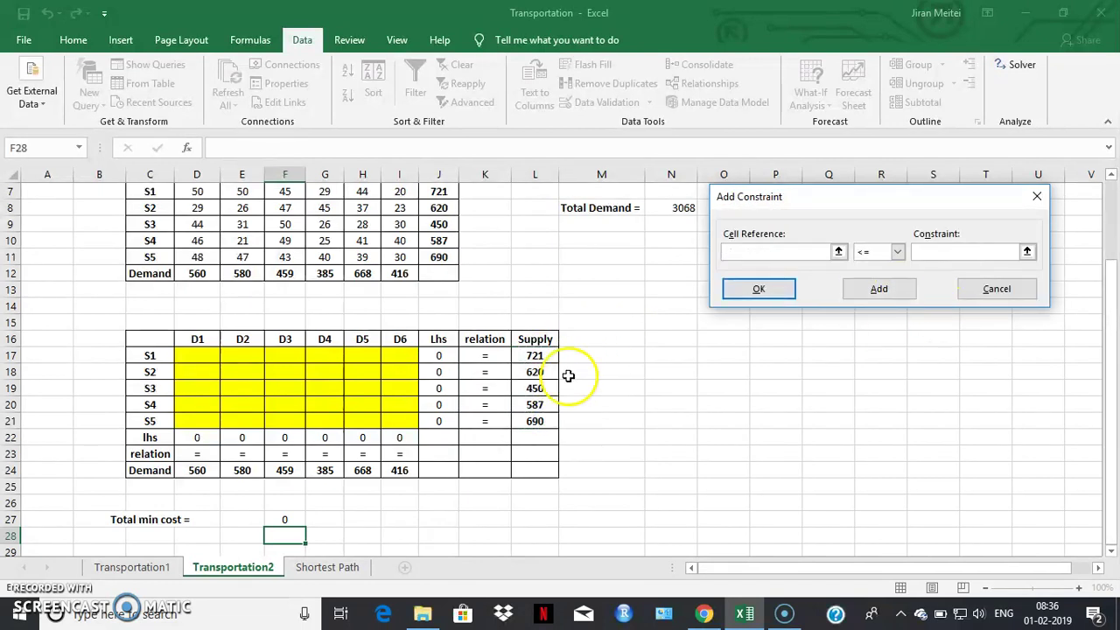
Step: Add the demand constraint that the lhs cells D22:I22 equal the demand cells D24:I24, and return to the Solver parameters
drag(187, 438, 406, 438)
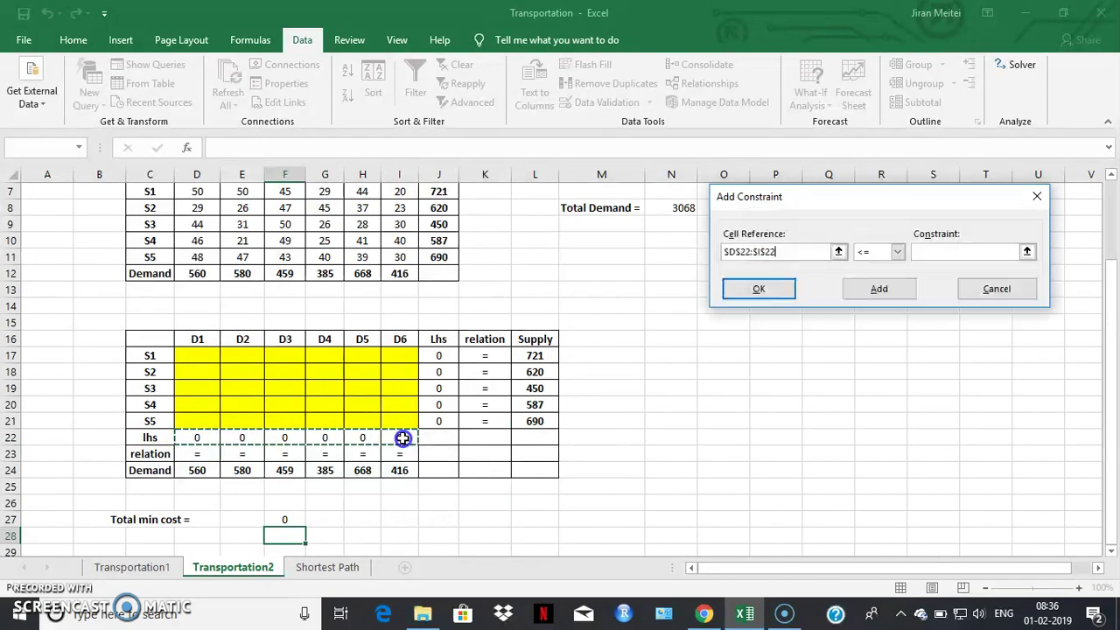
click(899, 252)
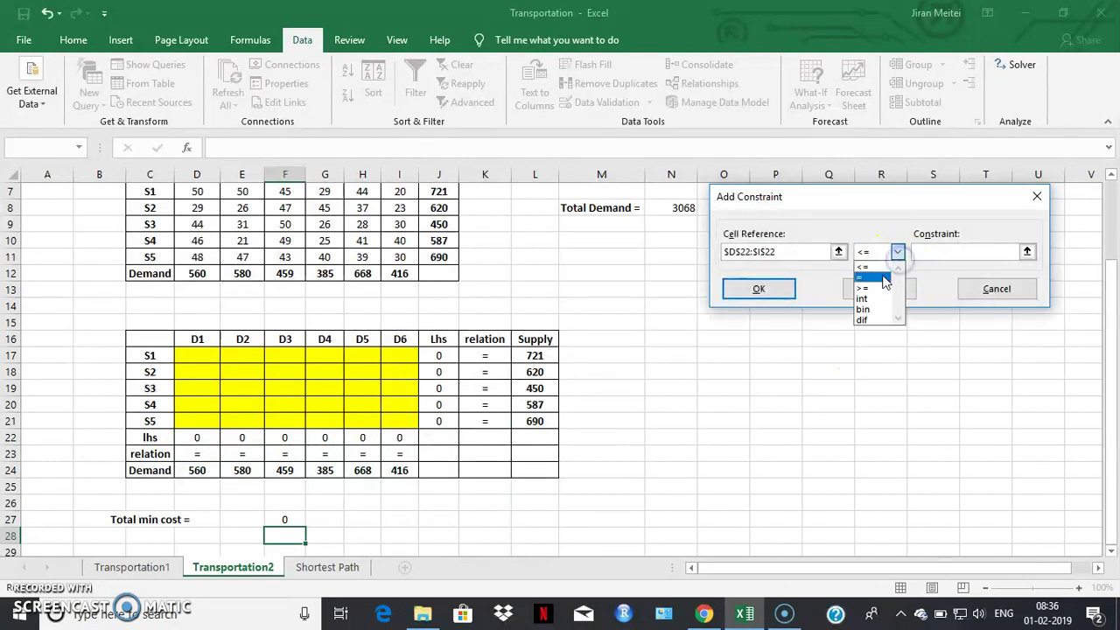
click(864, 277)
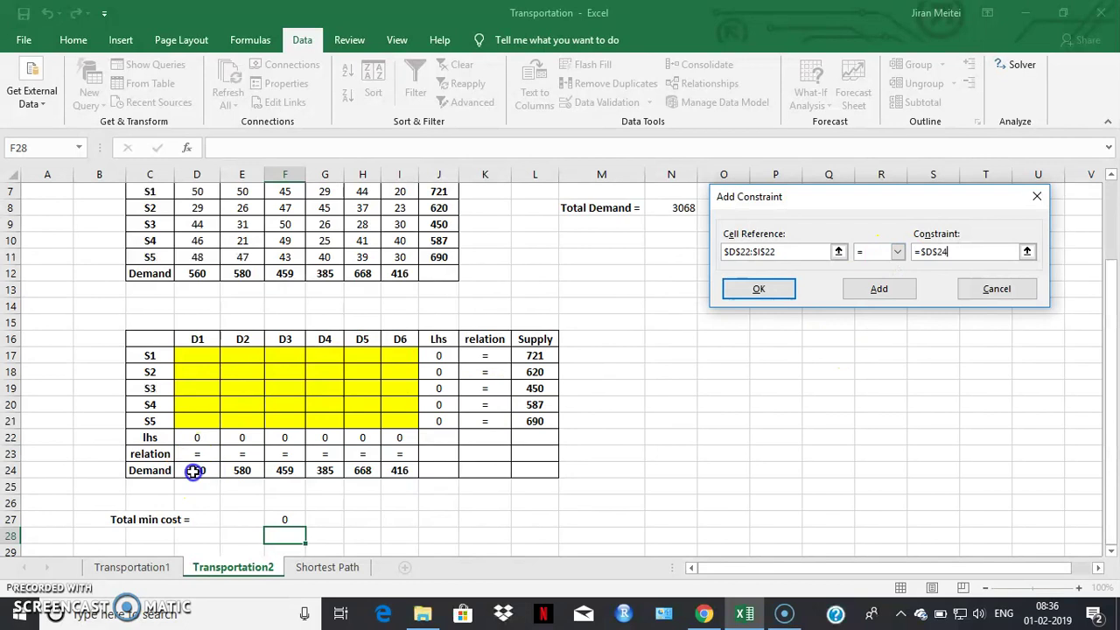
drag(201, 470, 395, 471)
click(768, 290)
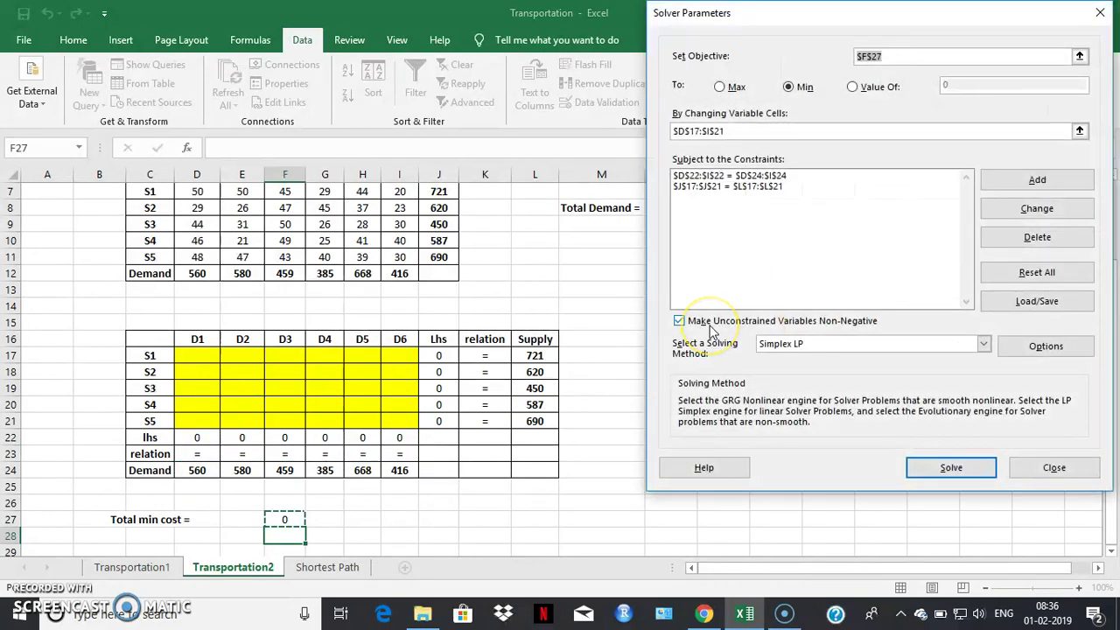
Step: Solve the model with the Simplex LP method, keep the Solver solution and select the total min cost cell F27
click(984, 344)
click(958, 369)
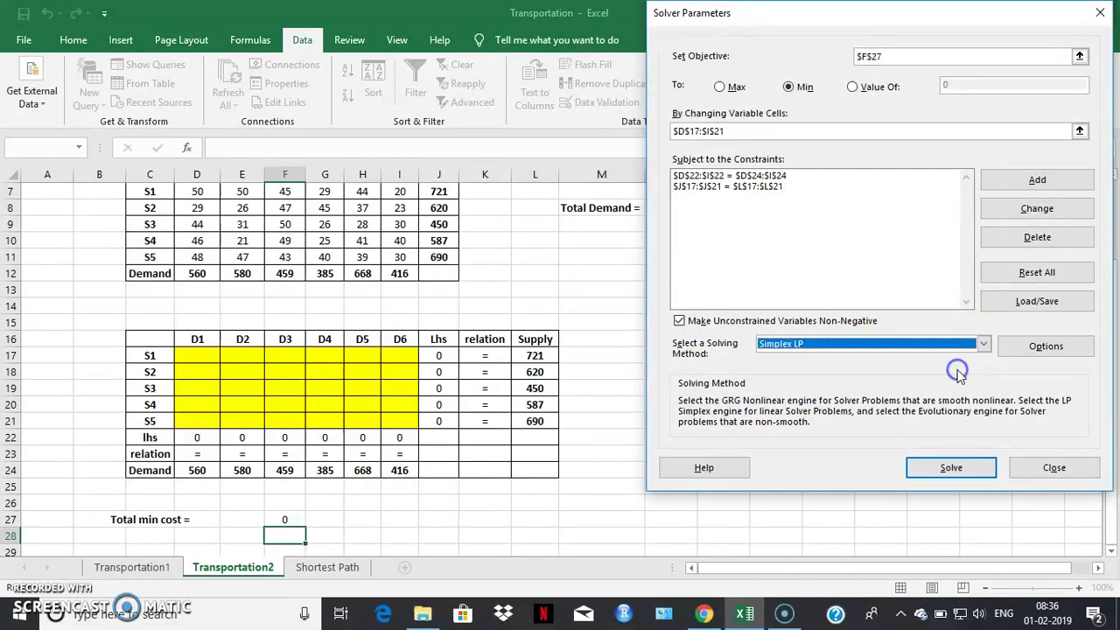
click(950, 466)
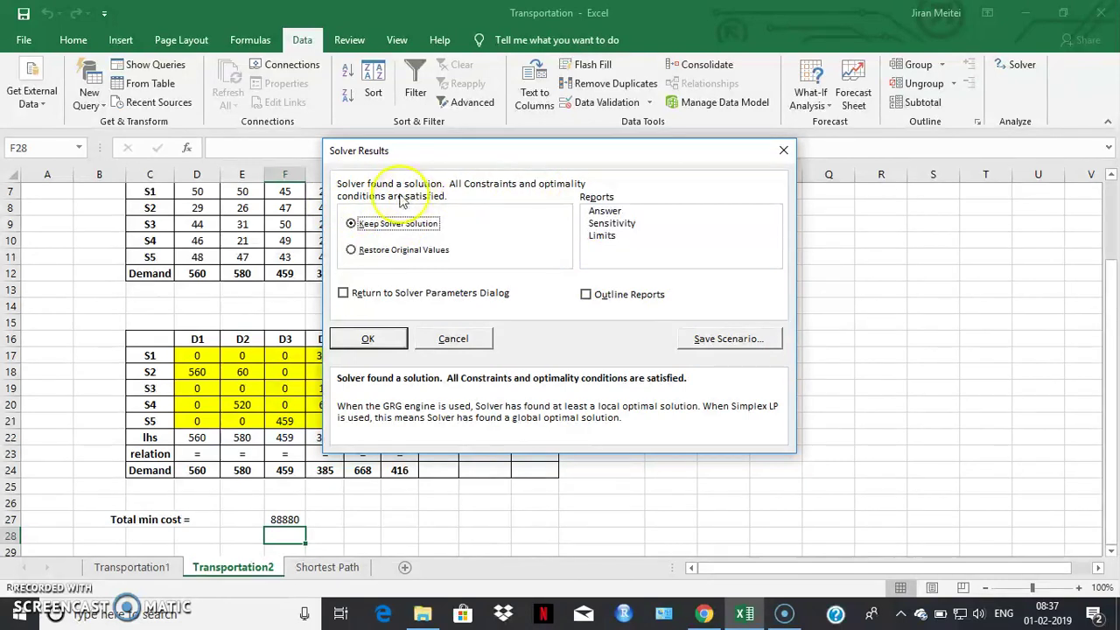
click(368, 340)
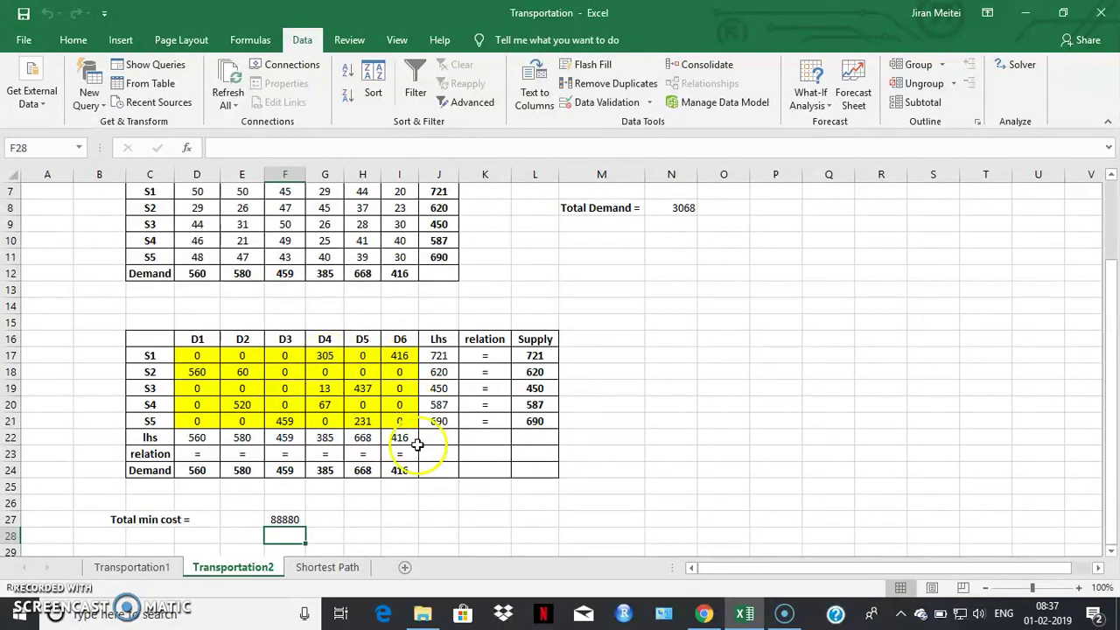
click(289, 519)
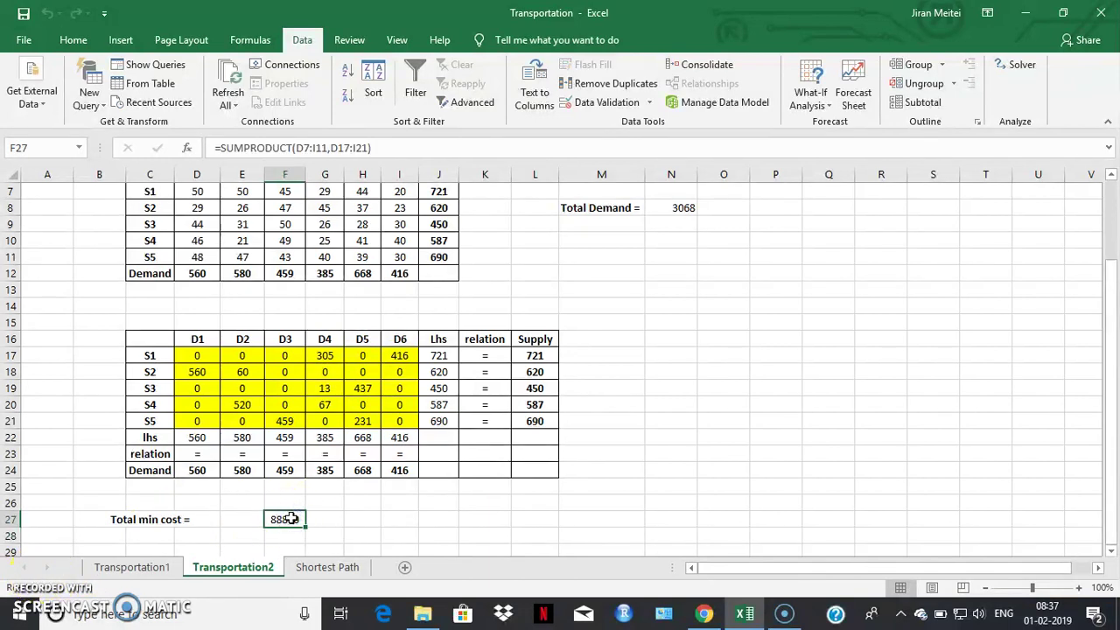